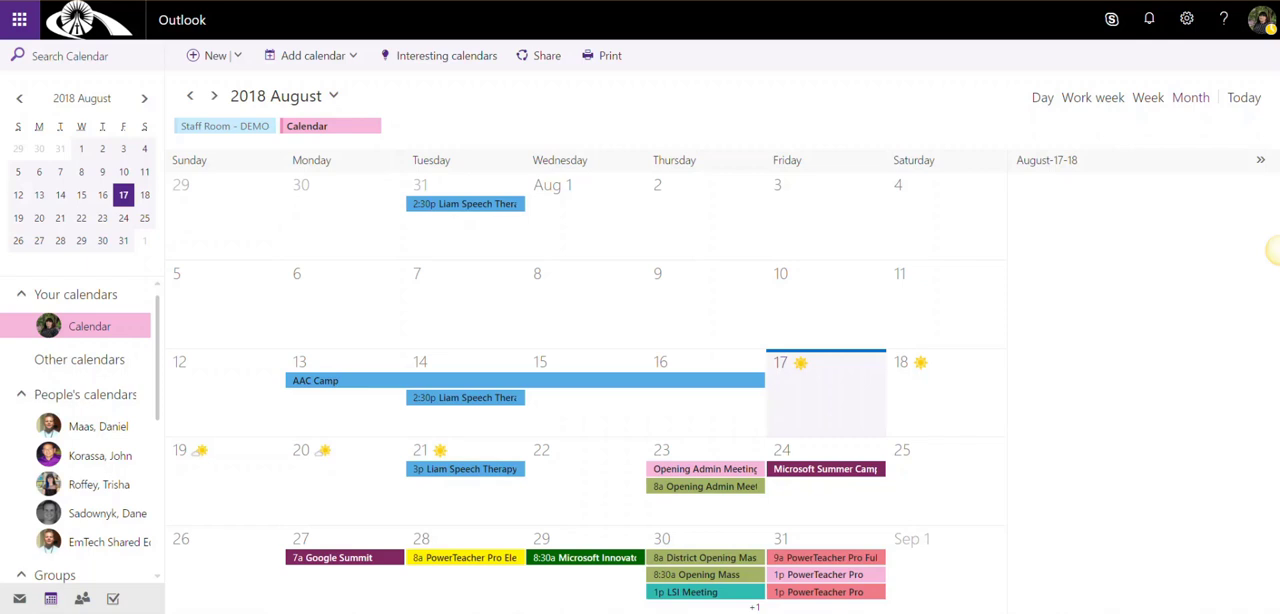
# Open the Outlook mail inbox from the Office 365 apps and switch back to the calendar
pyautogui.click(19, 19)
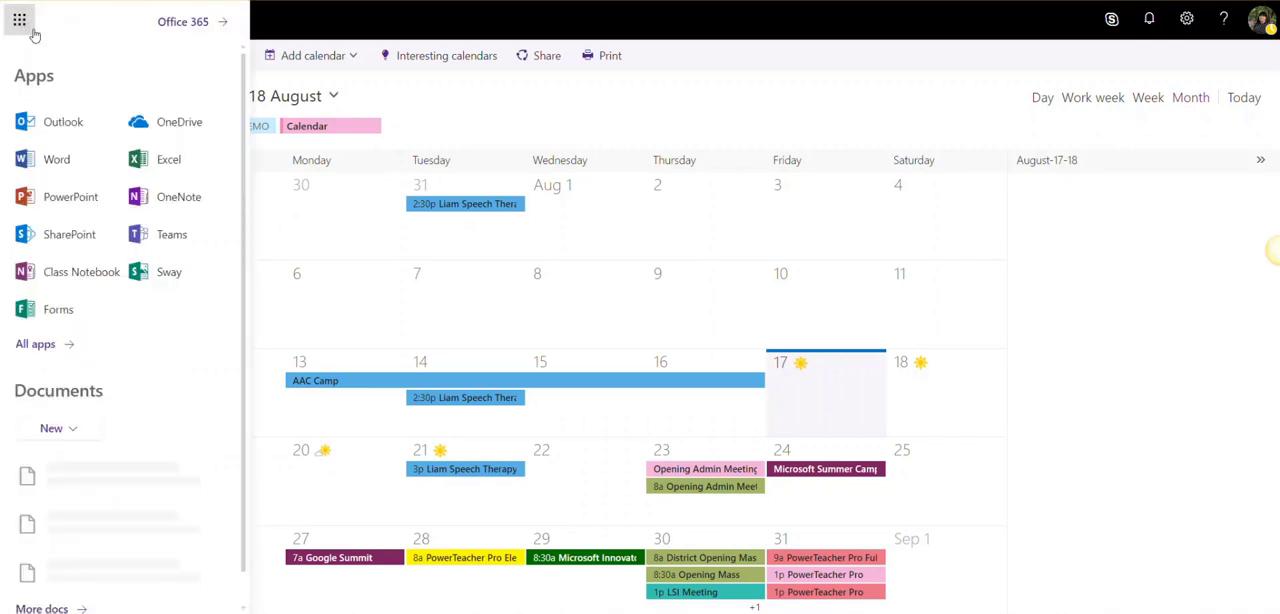
pyautogui.click(63, 122)
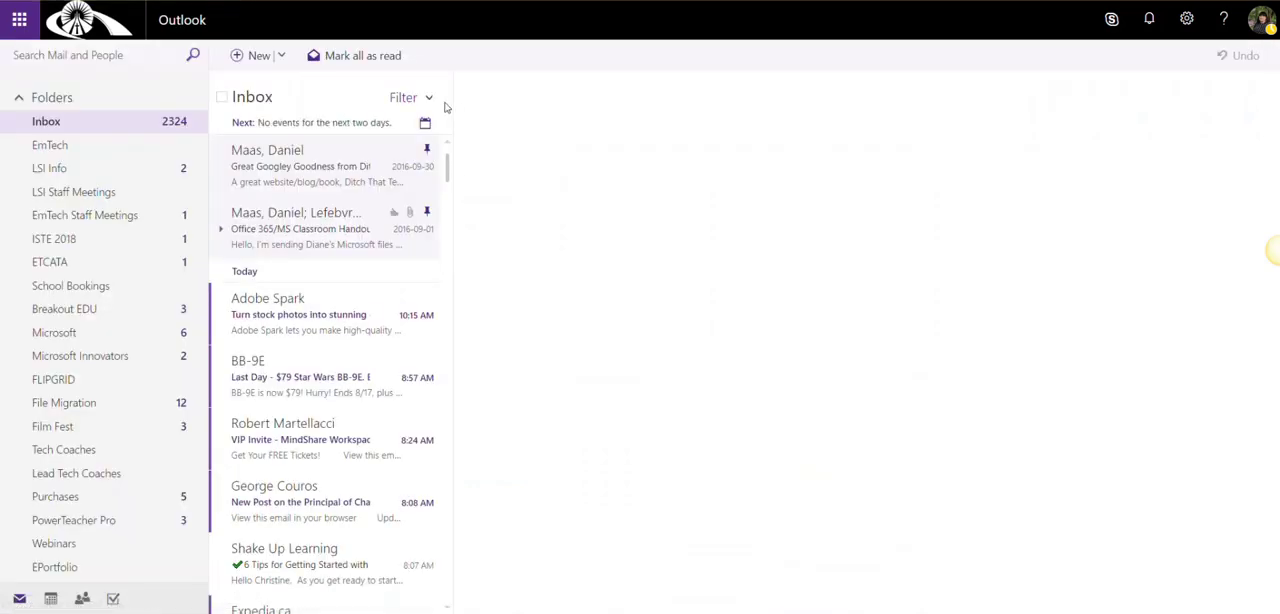
pyautogui.click(50, 600)
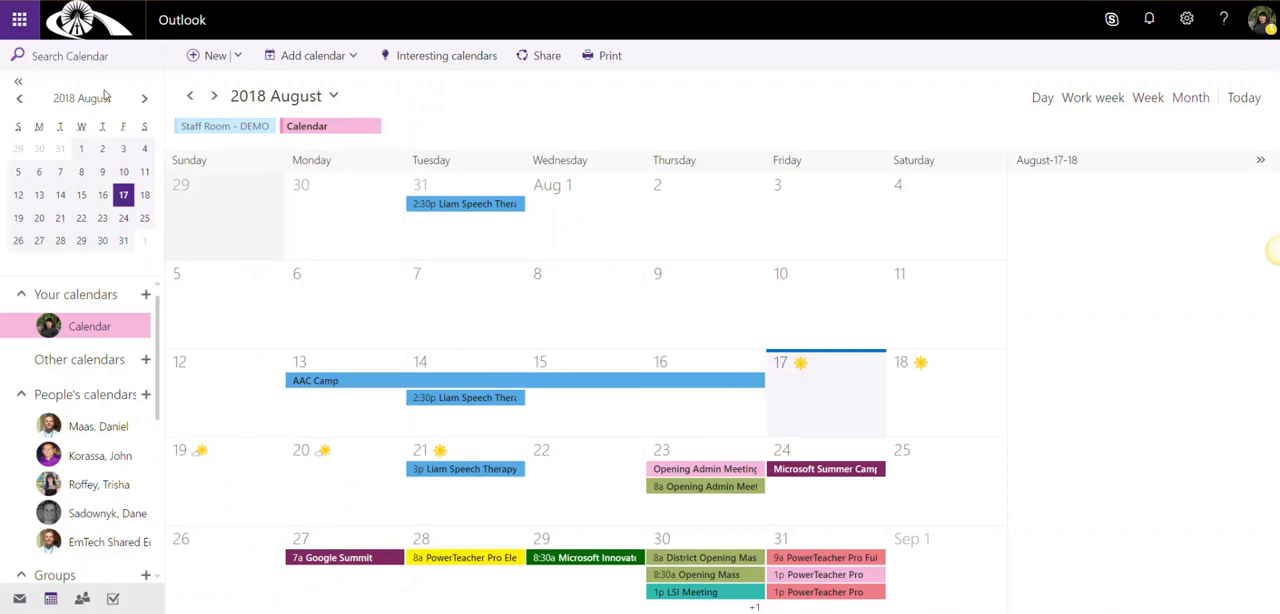
# Open Calendar from the full list of Office 365 apps
pyautogui.click(18, 24)
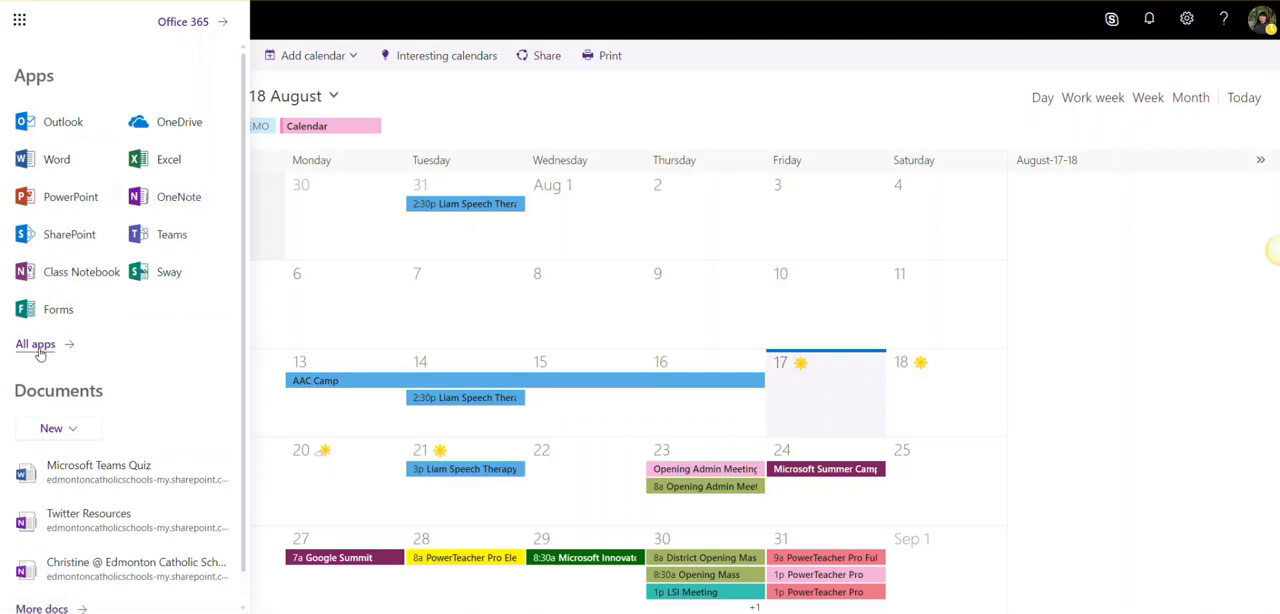
pyautogui.click(38, 346)
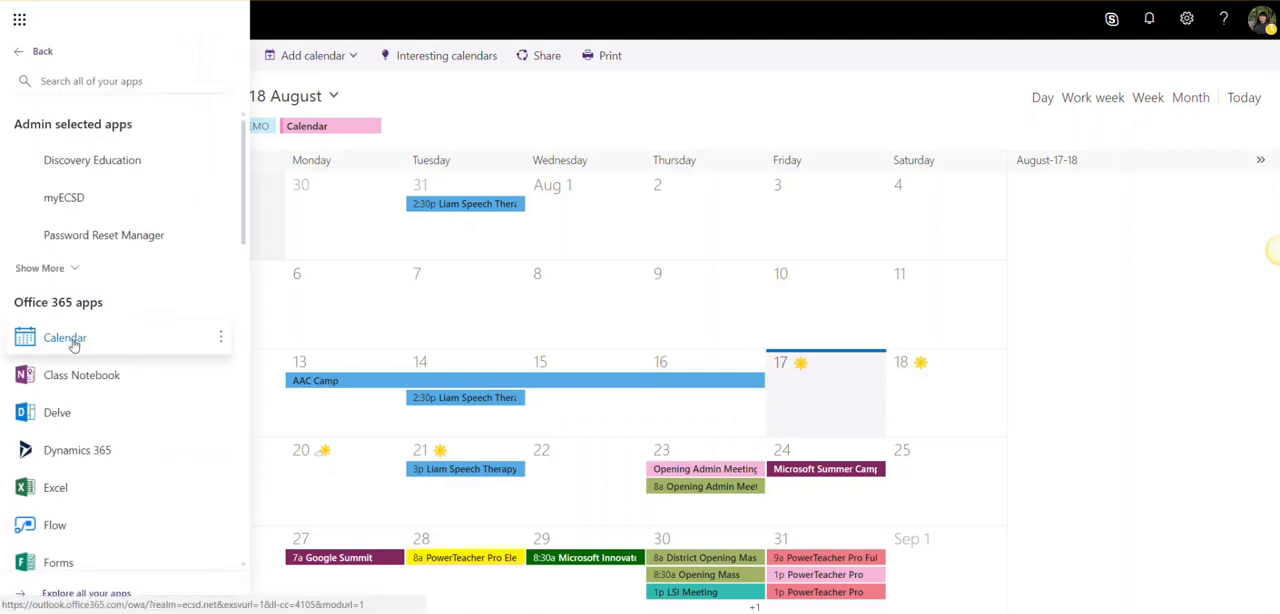
pyautogui.click(72, 341)
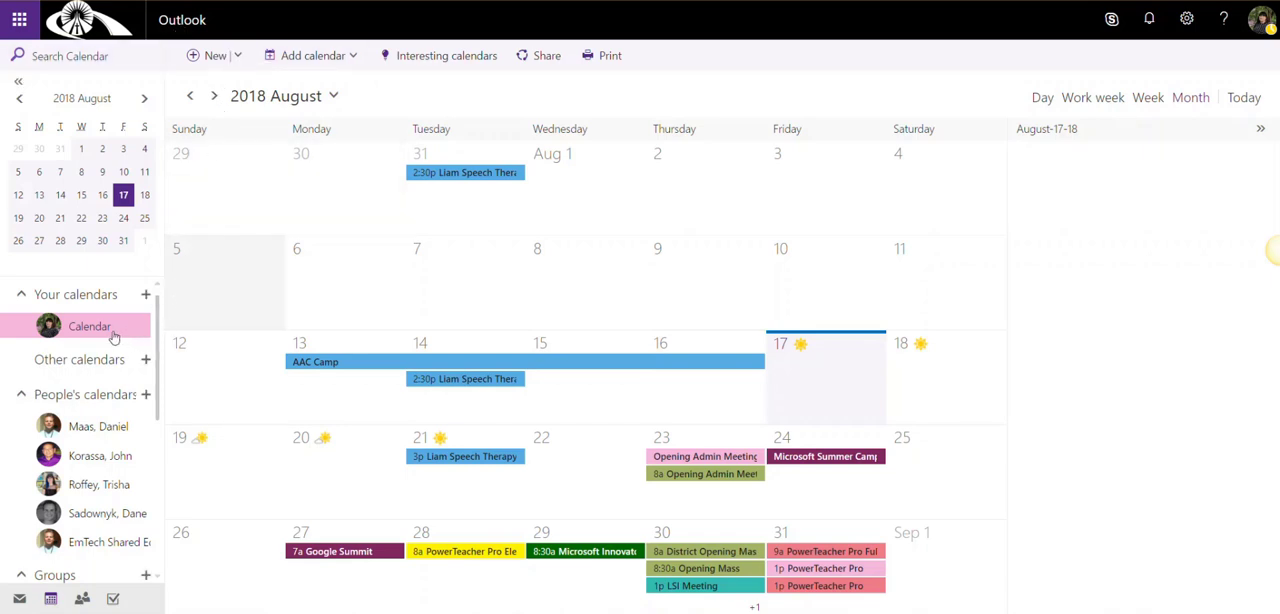
# Overlay the Staff Room - DEMO group calendar and the second listed colleague's calendar on the main calendar
pyautogui.scroll(-3, 157, 432)
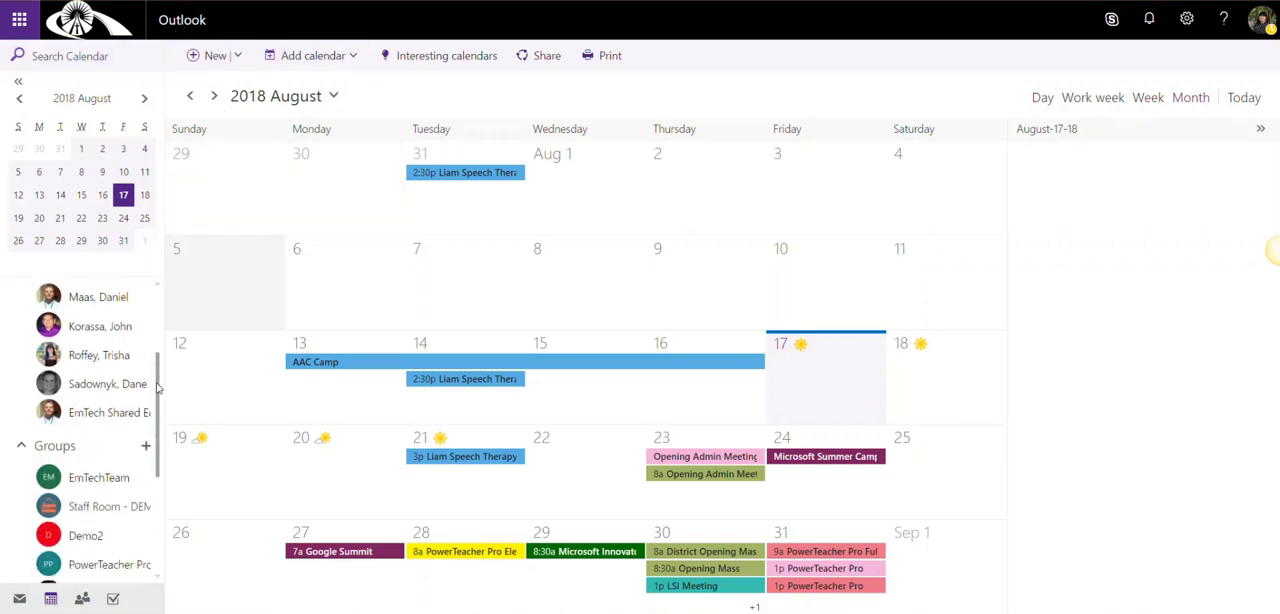
pyautogui.scroll(-1, 157, 432)
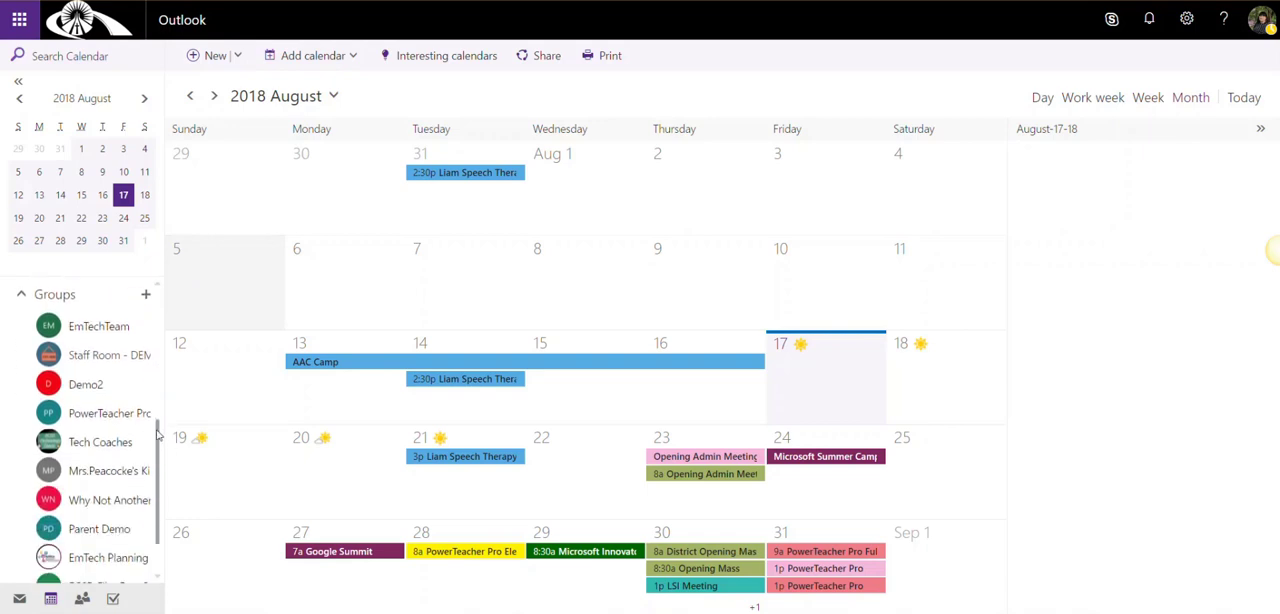
pyautogui.click(95, 360)
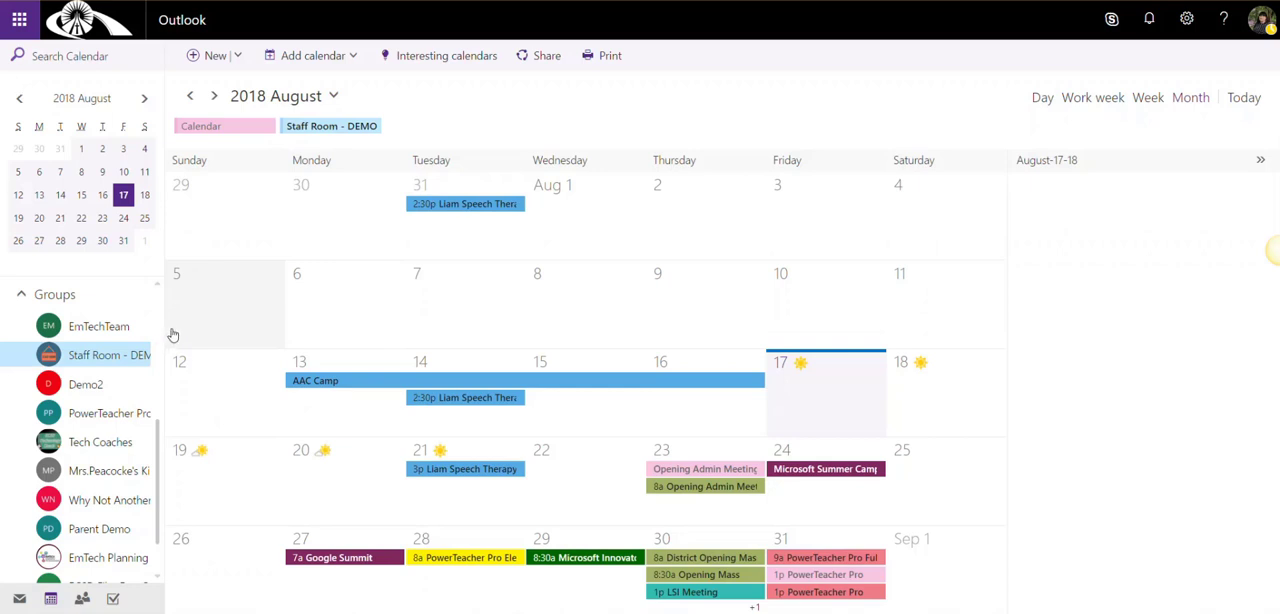
pyautogui.scroll(3, 146, 334)
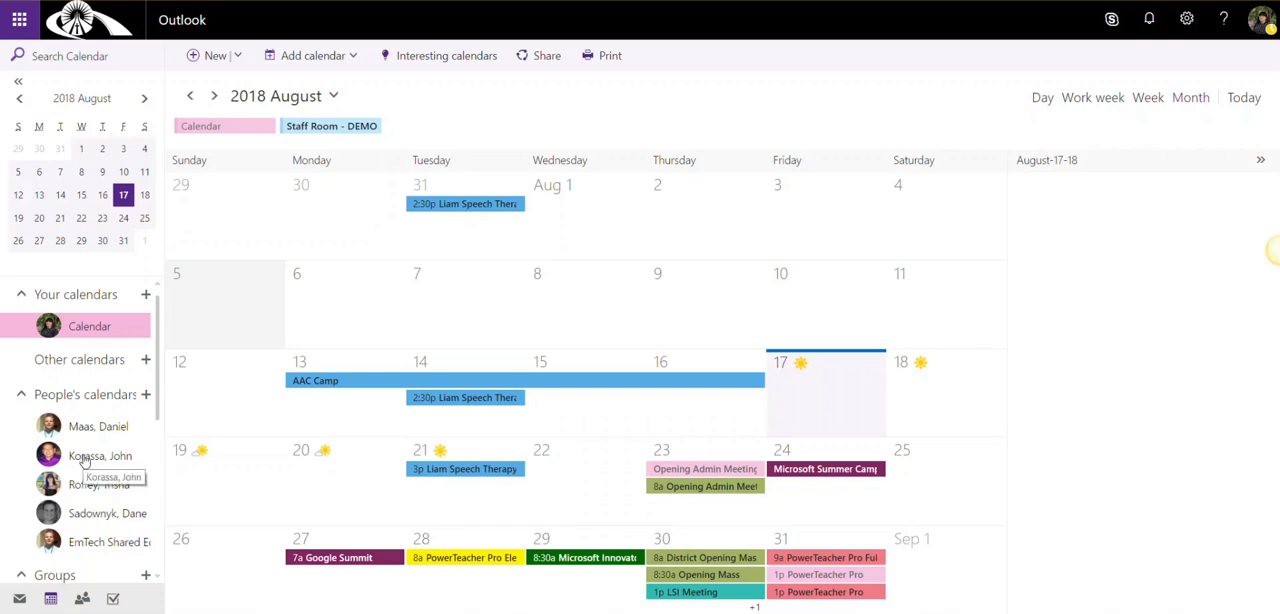
pyautogui.click(85, 459)
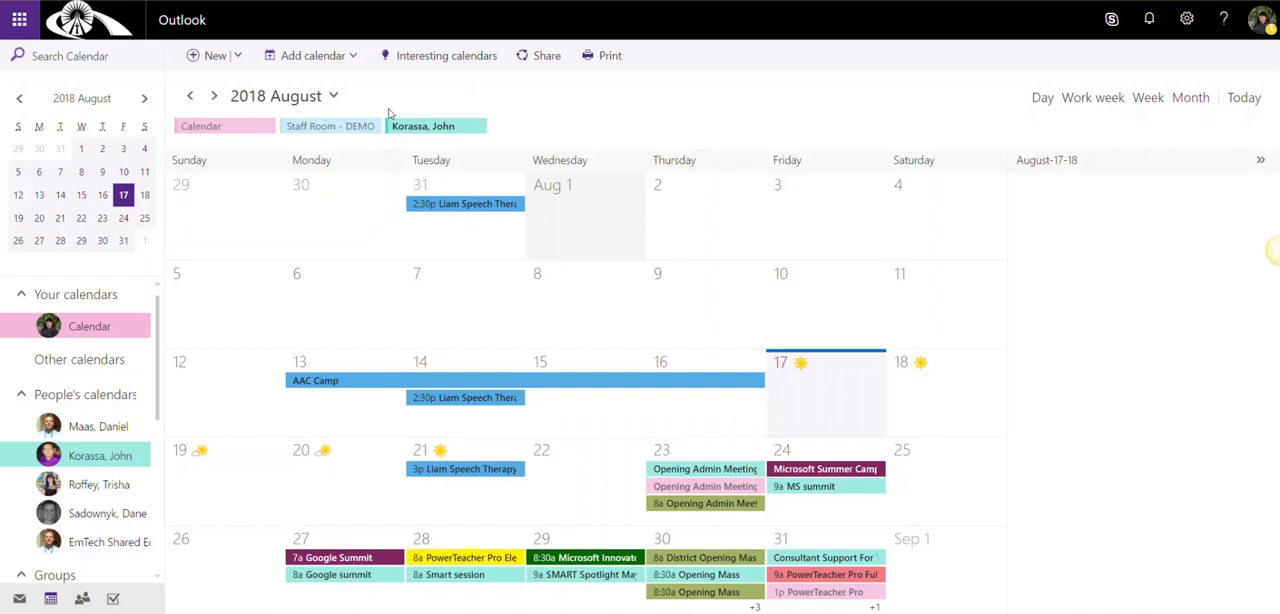
# Remove the colleague's calendar and the Staff Room - DEMO calendar from the calendar view
pyautogui.moveTo(428, 130)
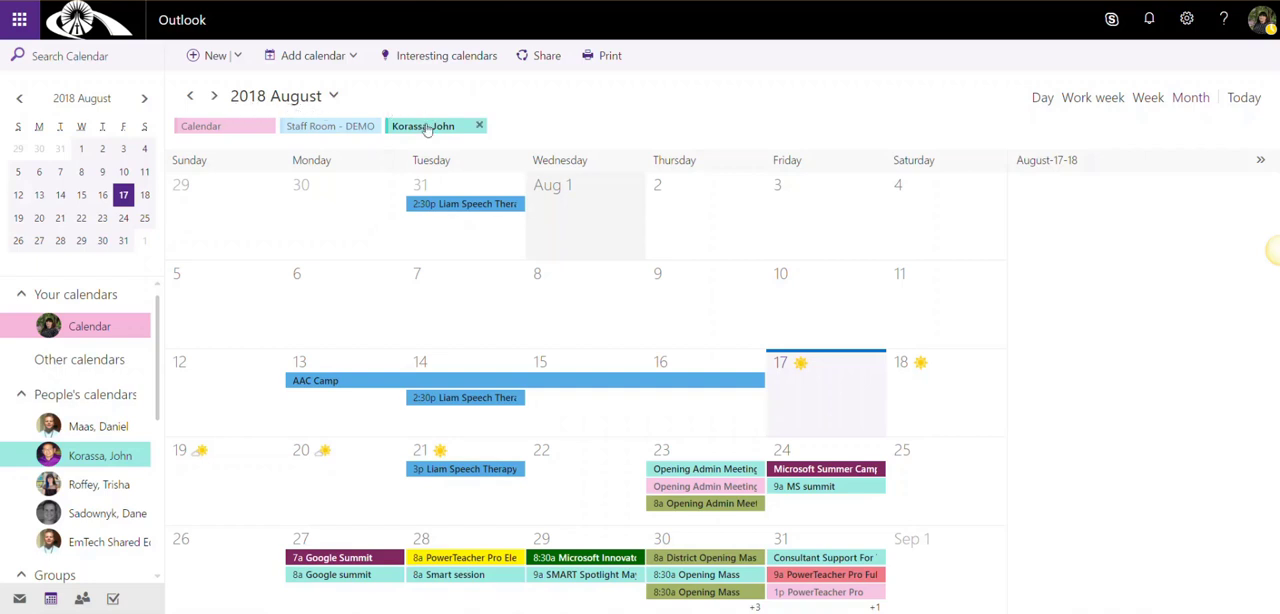
pyautogui.click(480, 128)
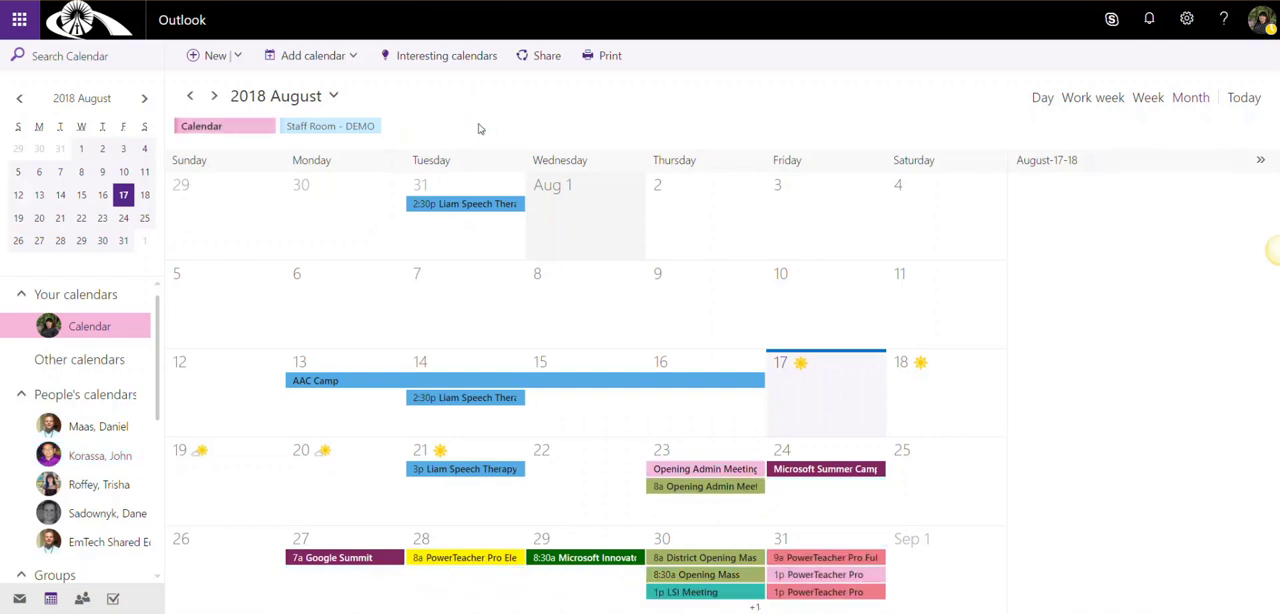
pyautogui.moveTo(330, 128)
pyautogui.click(374, 126)
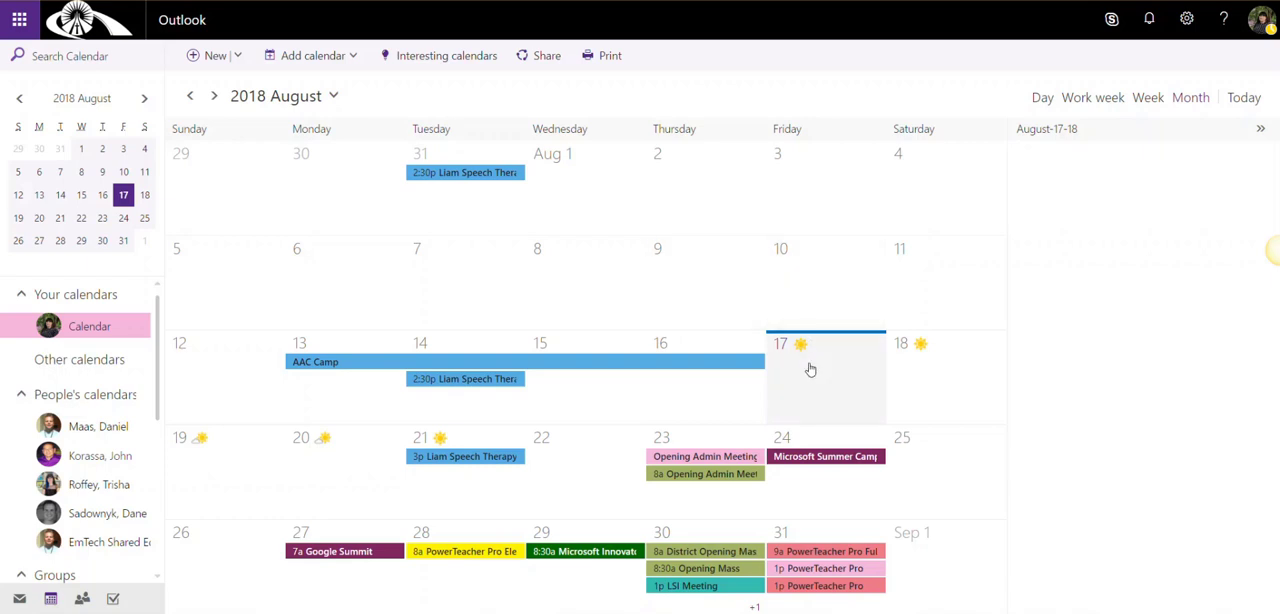
# Create a new event titled as a Microsoft Camp meeting with the colleague, with Starbucks as the location
pyautogui.click(210, 58)
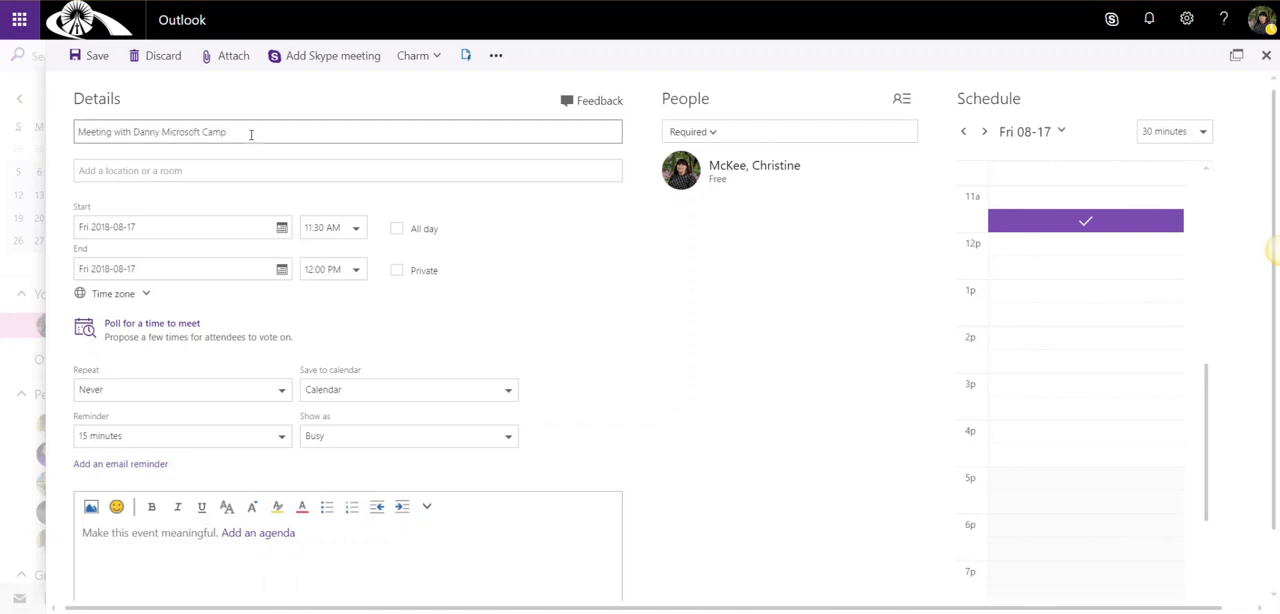
pyautogui.click(187, 173)
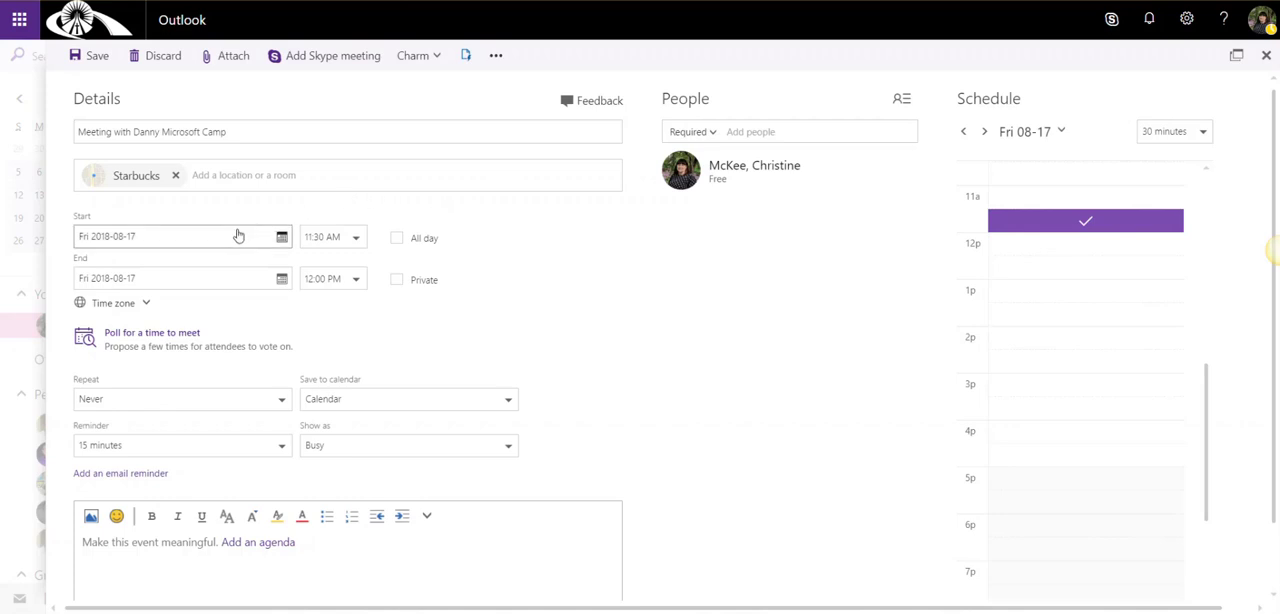
# Set the event's start time to 11:30 AM and its end time to 12:30 PM
pyautogui.click(356, 240)
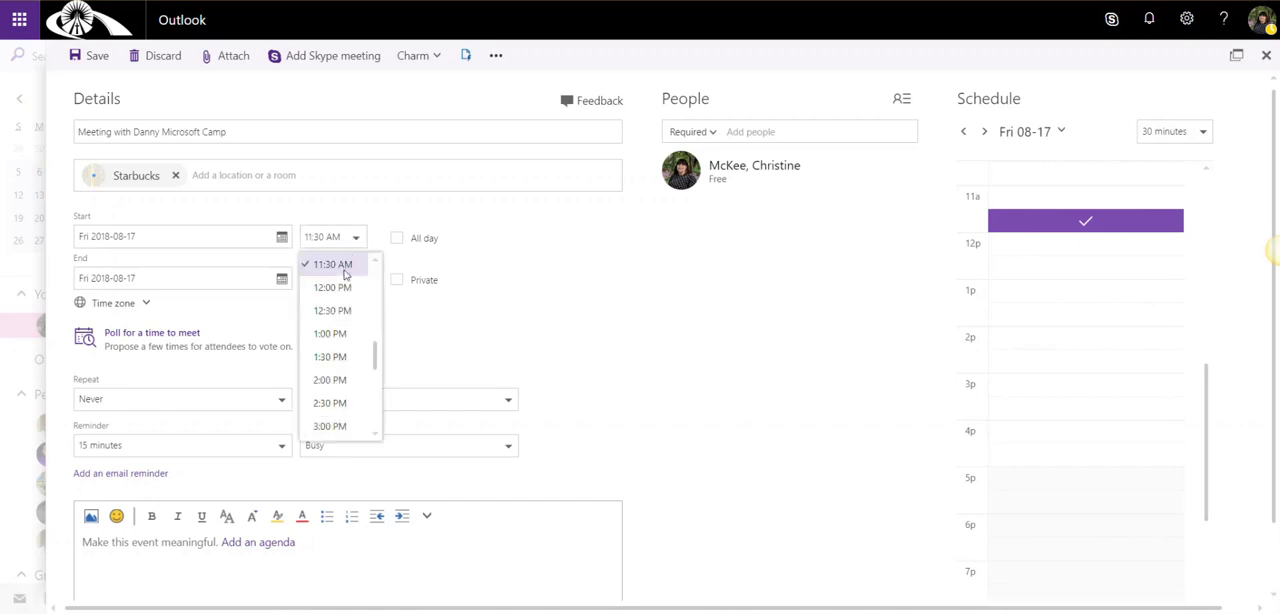
pyautogui.click(345, 271)
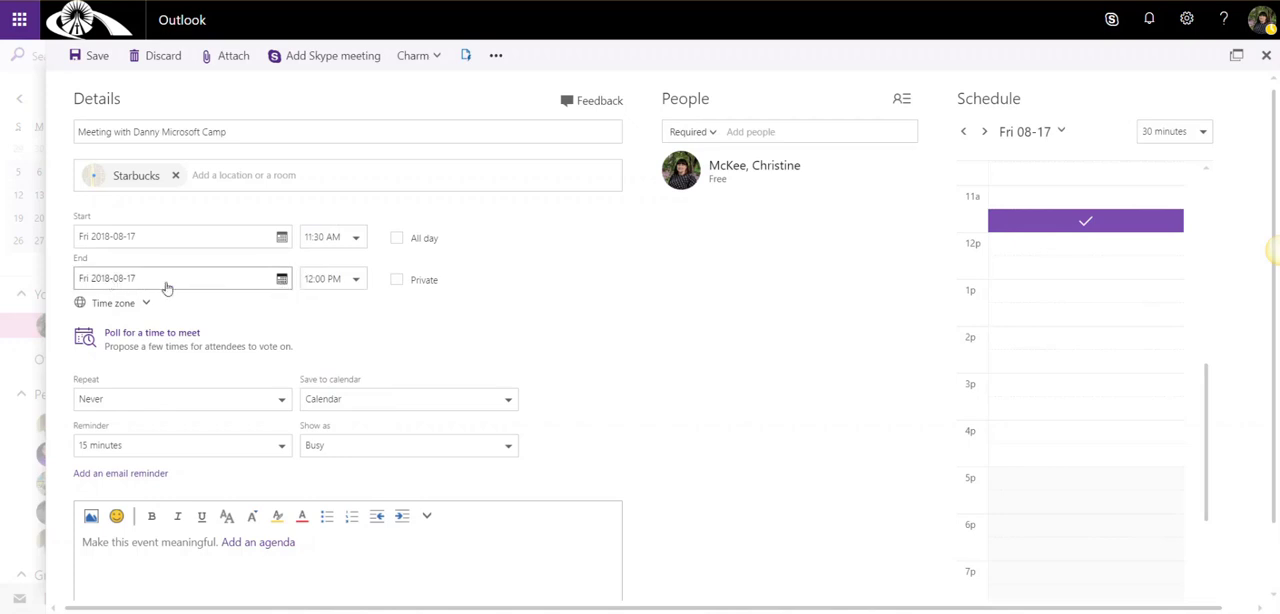
pyautogui.click(347, 282)
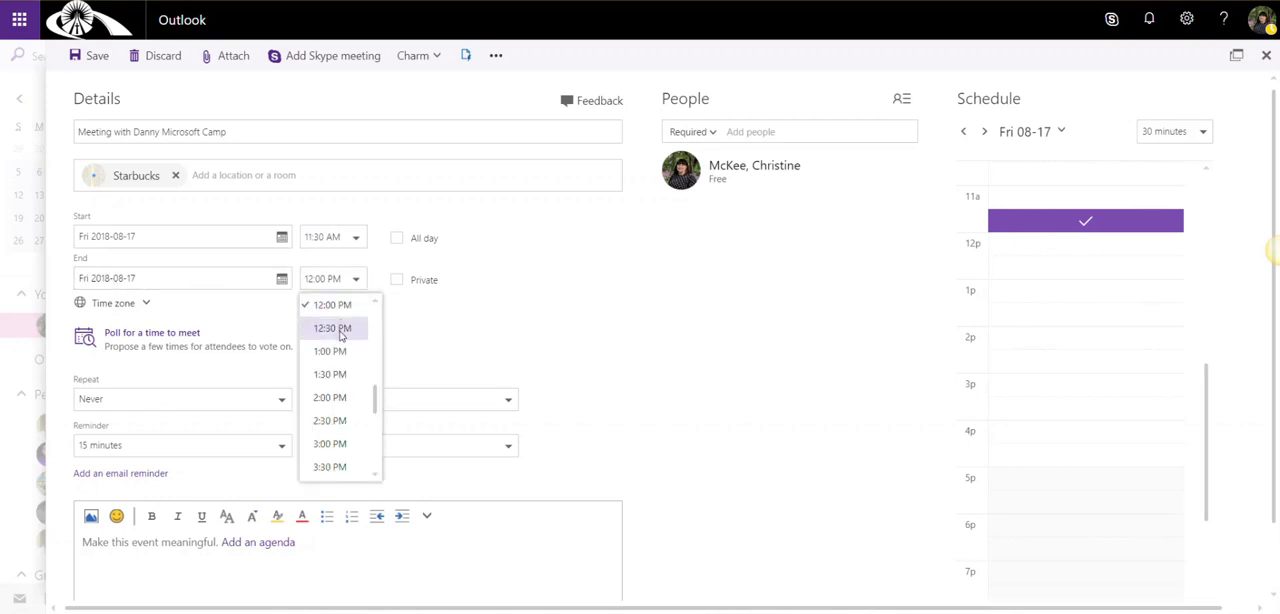
pyautogui.click(341, 333)
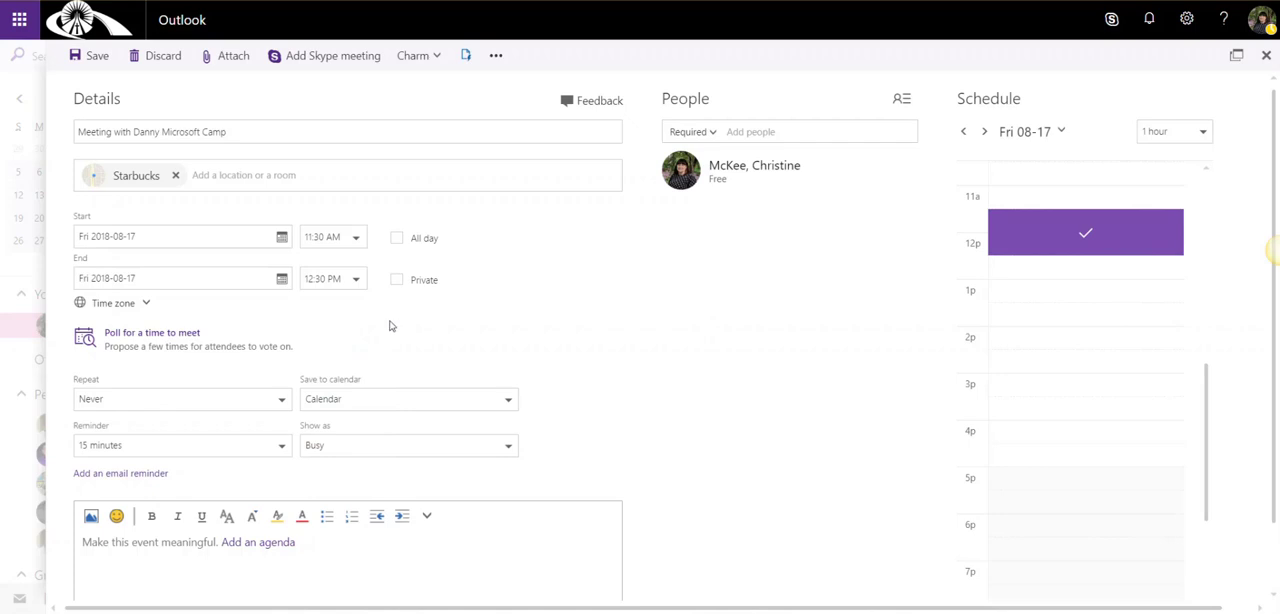
# Try an end date of 2018-08-19 and the All day option, restoring a timed event that ends on 2018-08-17
pyautogui.click(283, 285)
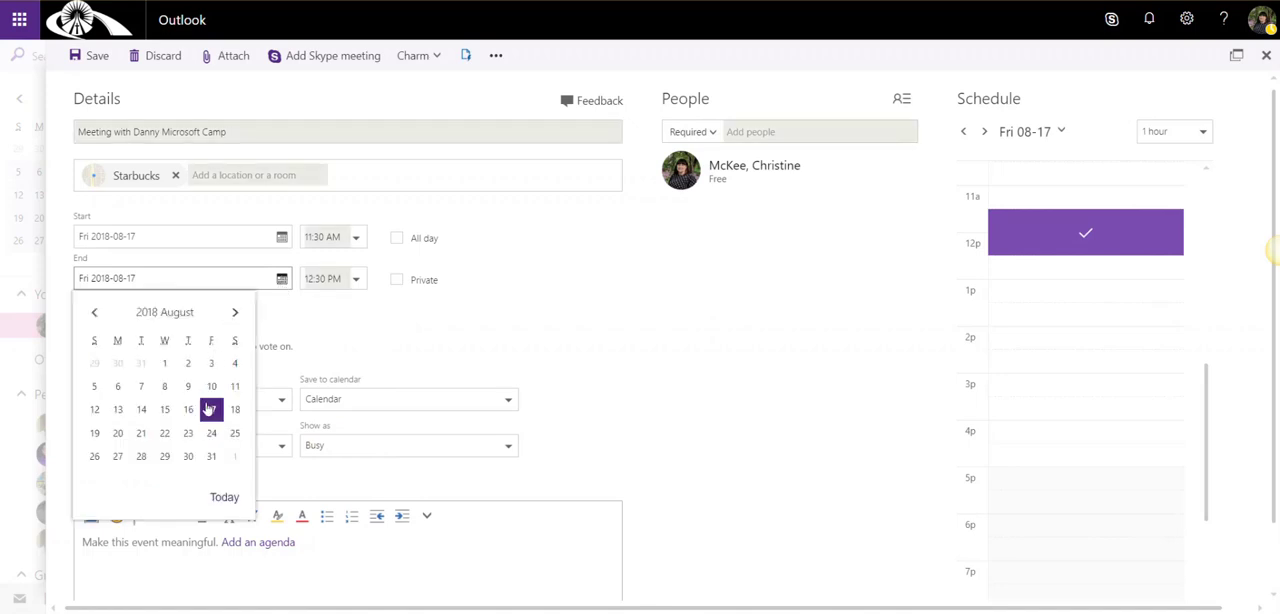
pyautogui.click(94, 433)
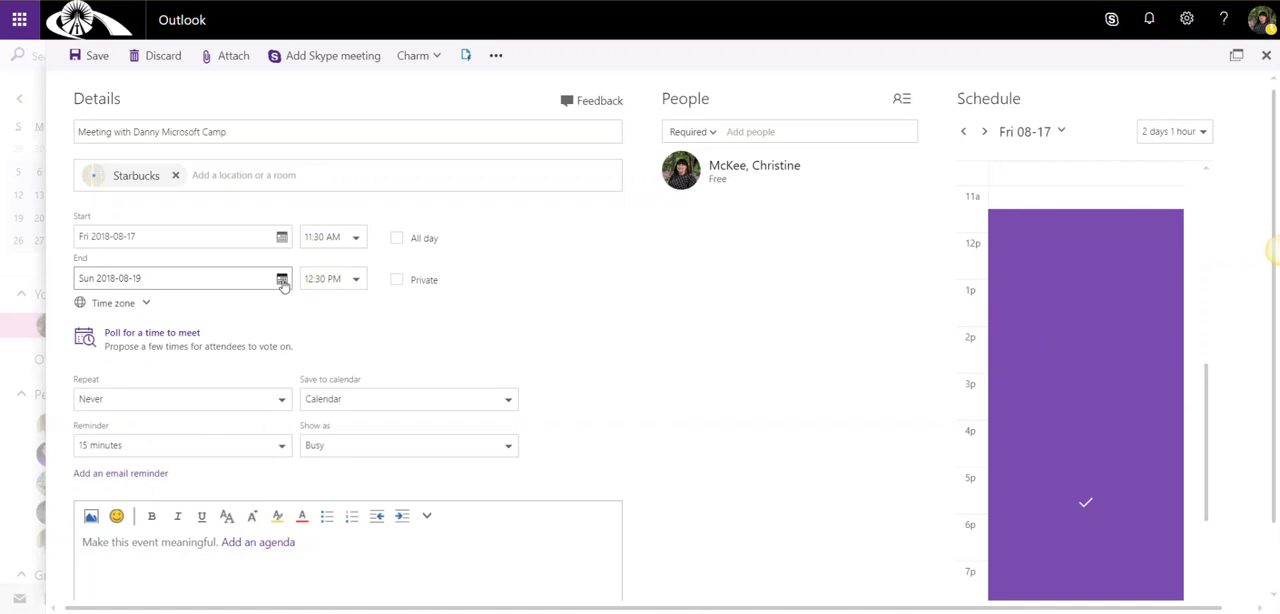
pyautogui.click(283, 283)
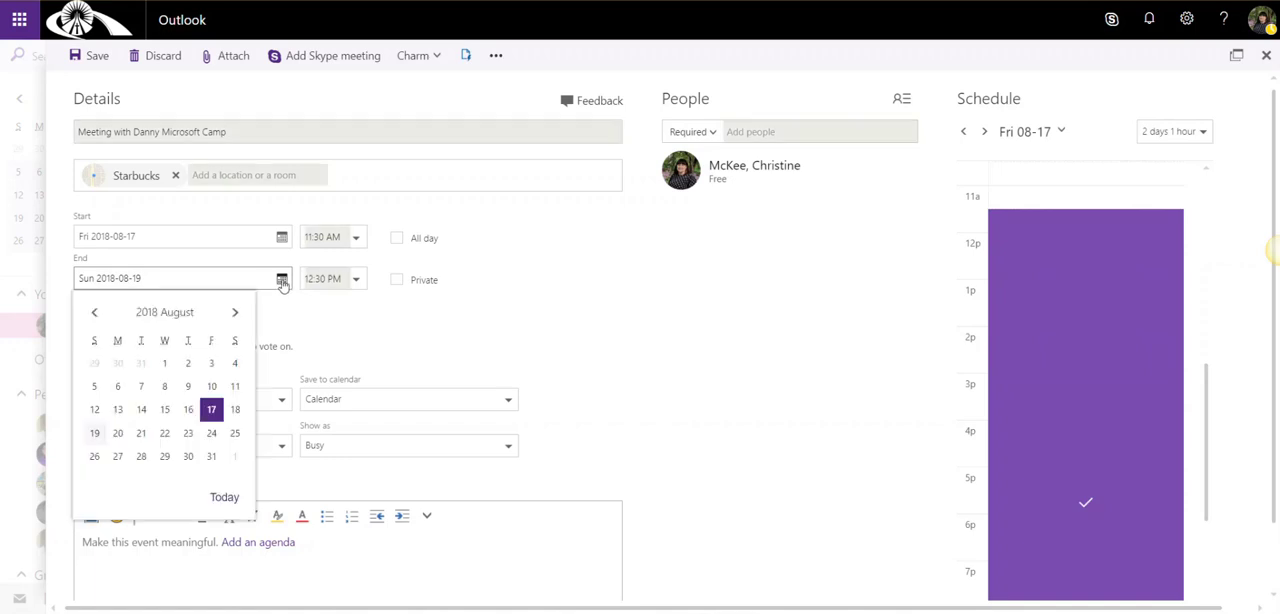
pyautogui.click(212, 410)
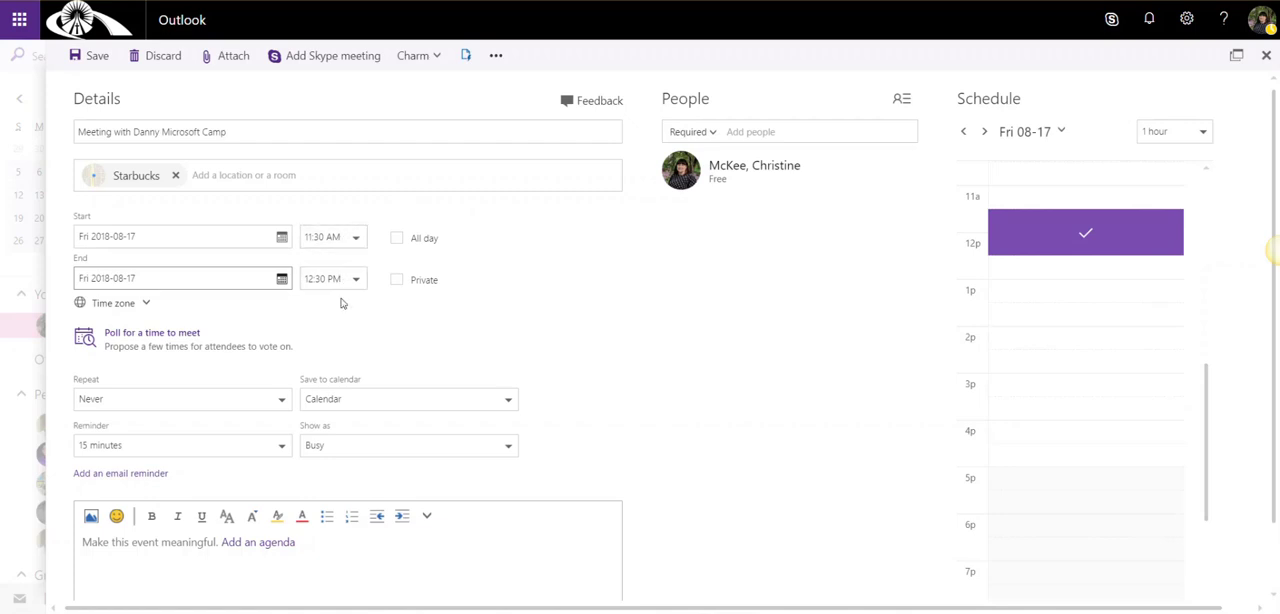
pyautogui.click(399, 243)
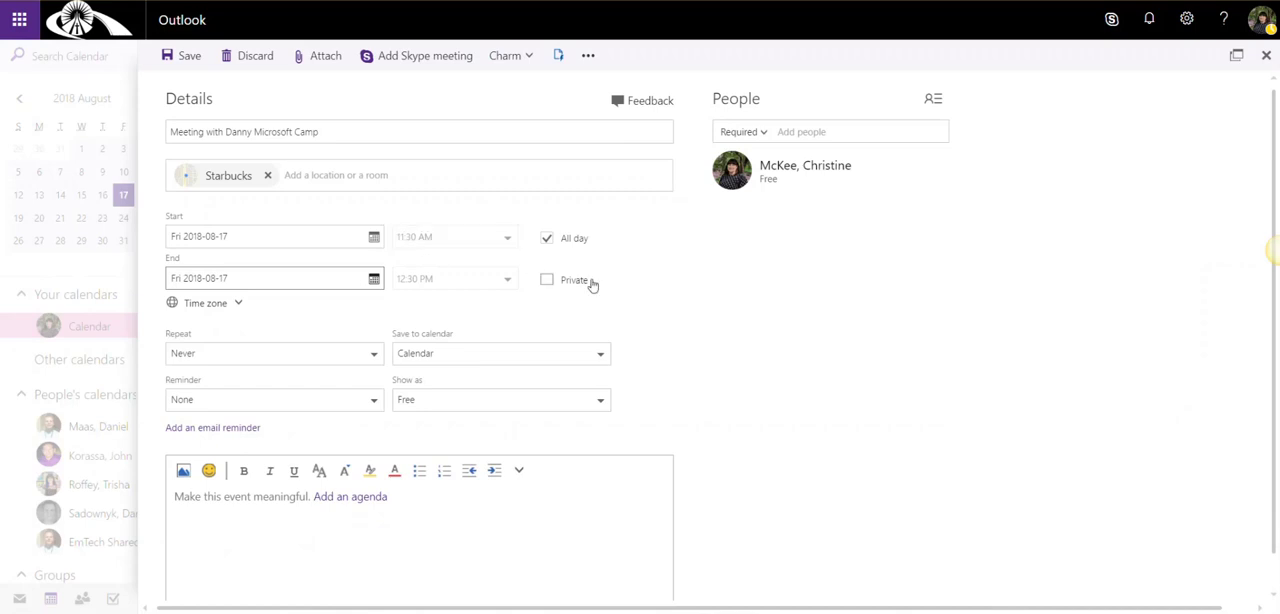
pyautogui.click(548, 239)
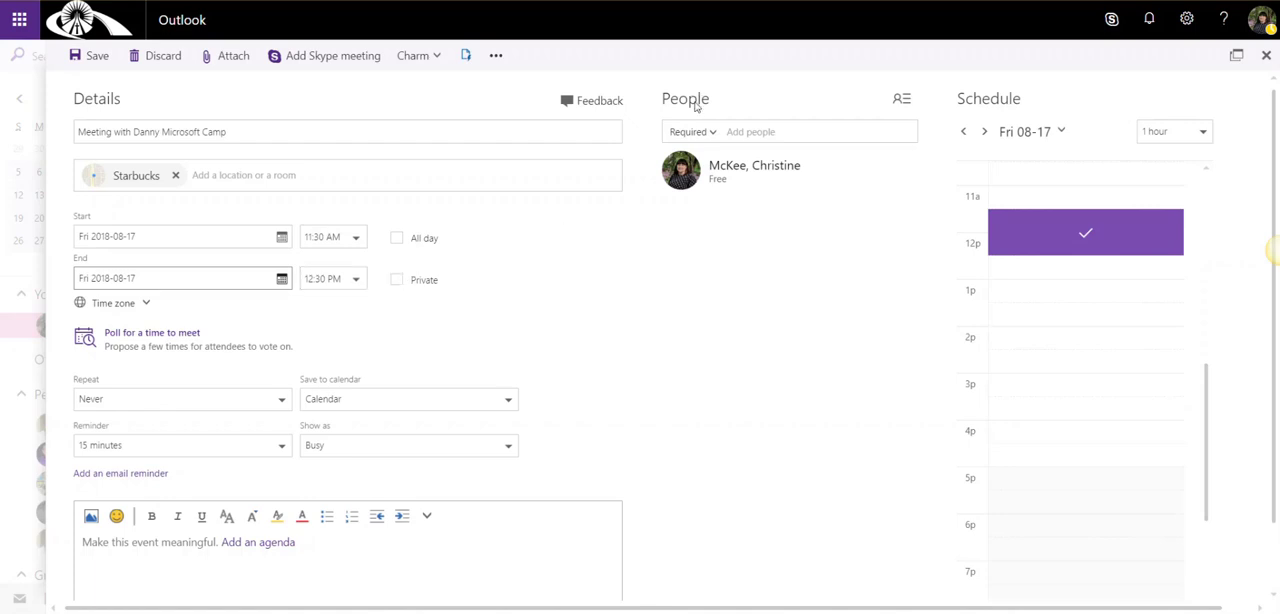
# Add the colleague mentioned in the event title as a required attendee
pyautogui.click(750, 130)
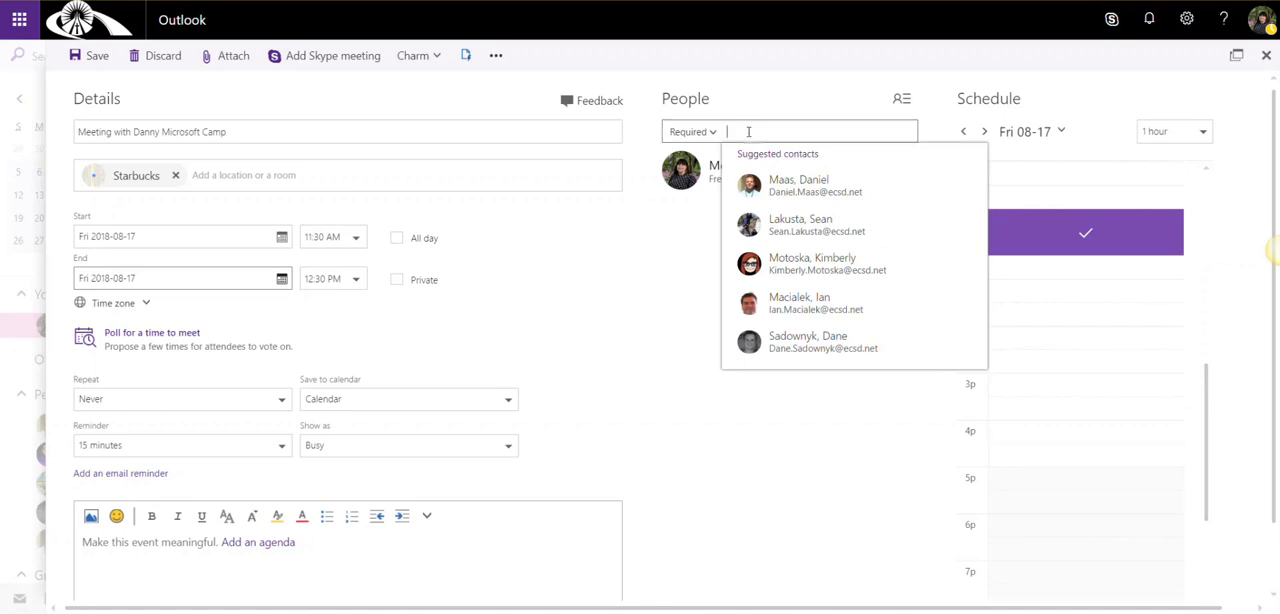
pyautogui.write('Dani')
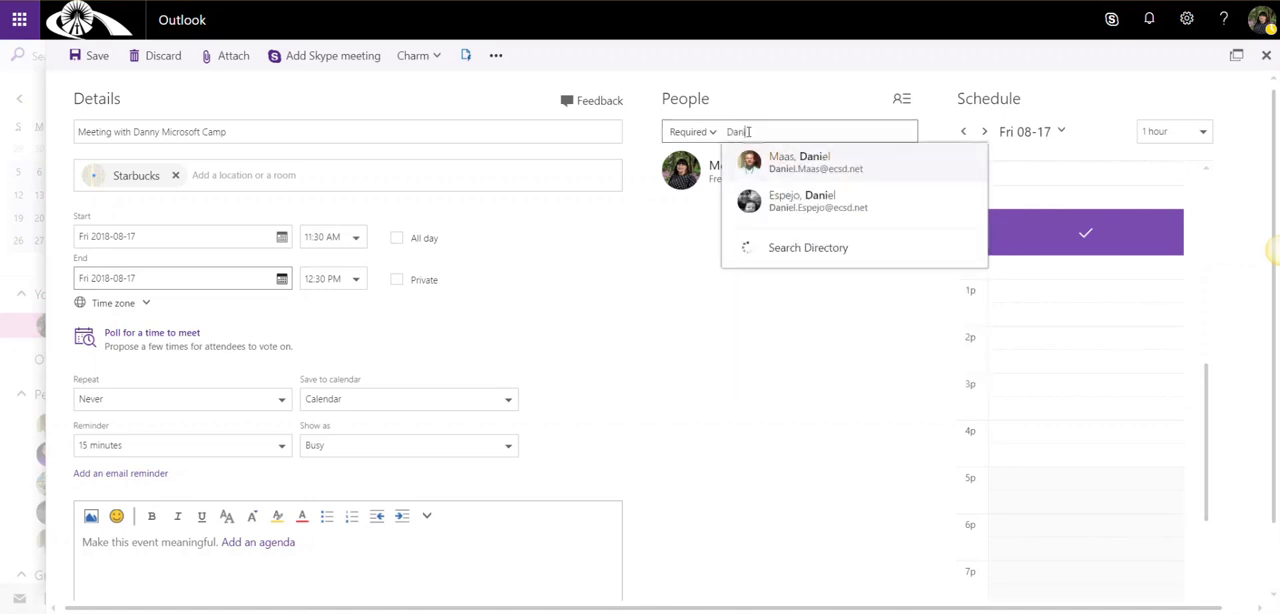
pyautogui.press('Return')
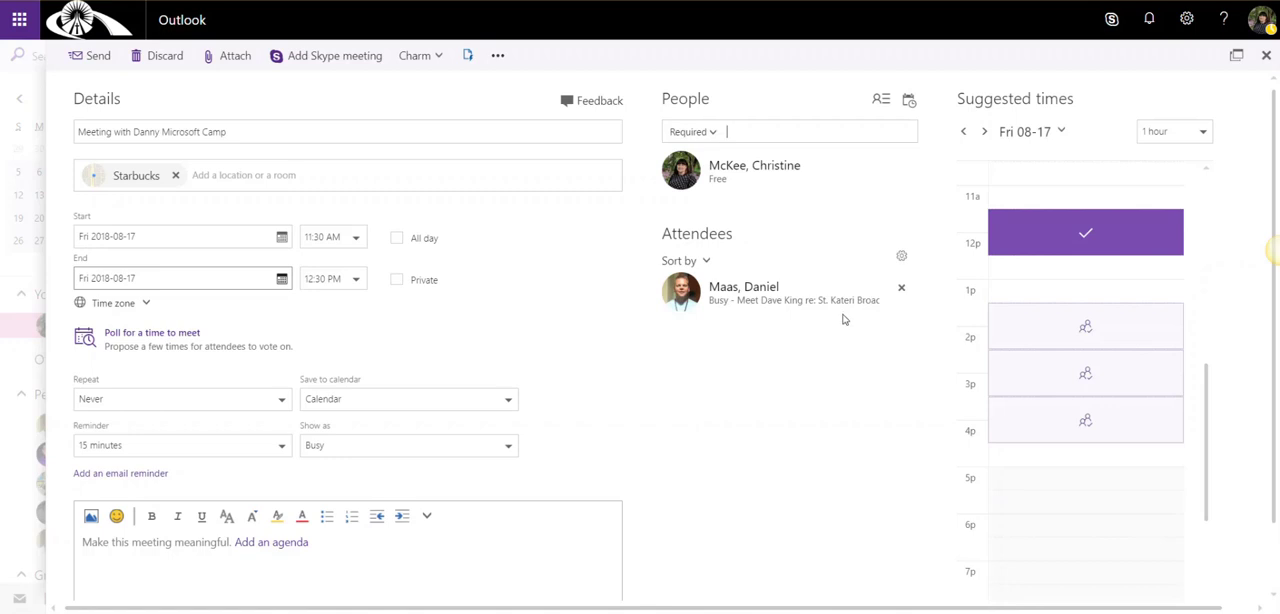
# Try the suggested time slots and schedule the meeting from 3:30 PM to 4:30 PM on Friday 2018-08-17
pyautogui.click(1098, 336)
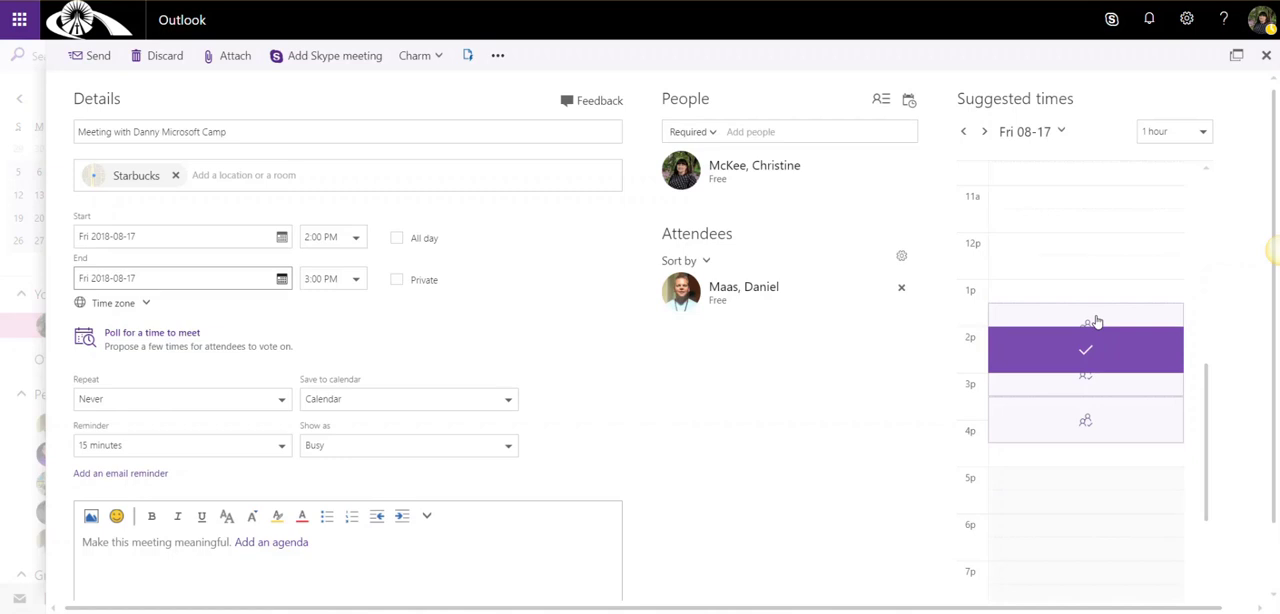
pyautogui.click(1097, 321)
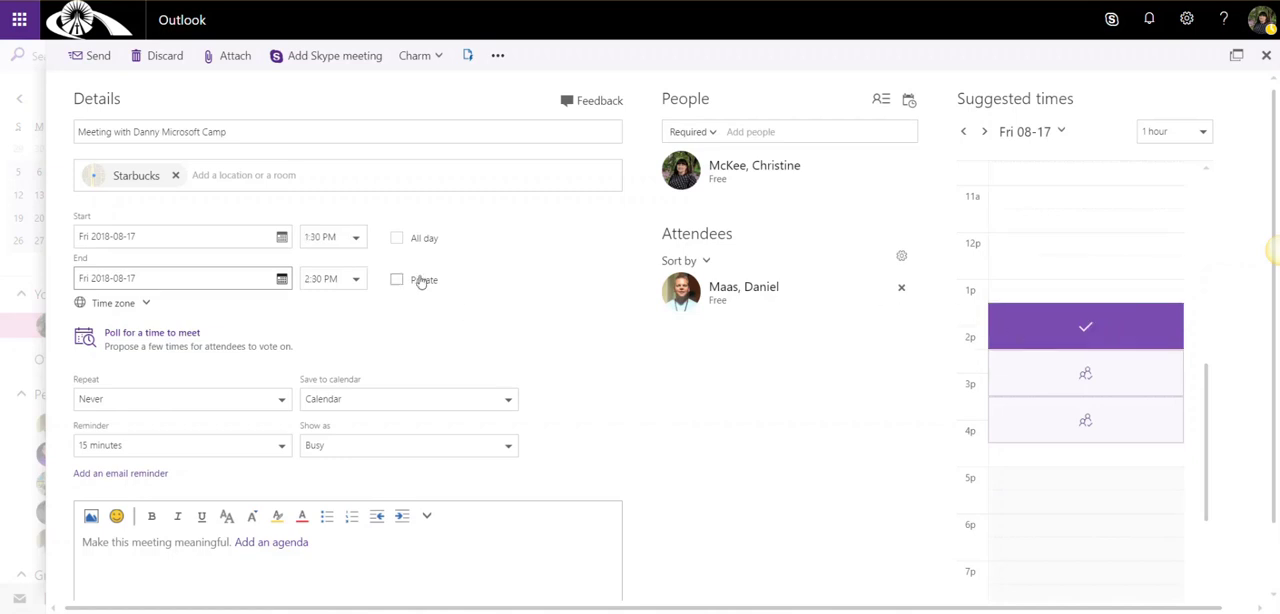
pyautogui.click(1058, 380)
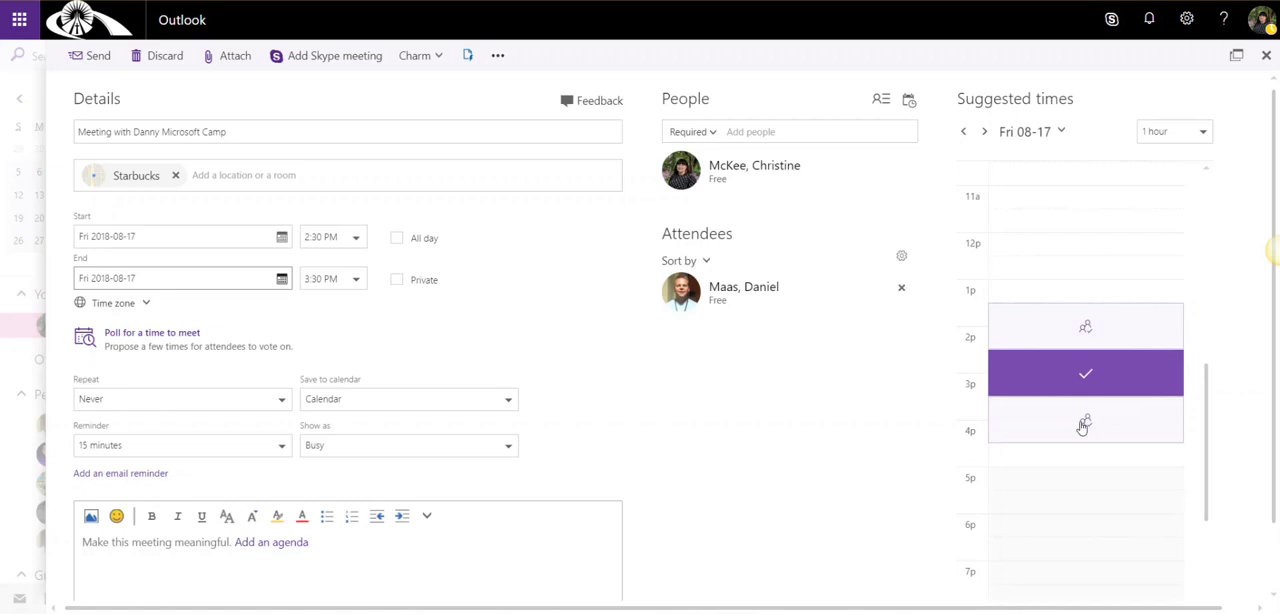
pyautogui.click(1076, 424)
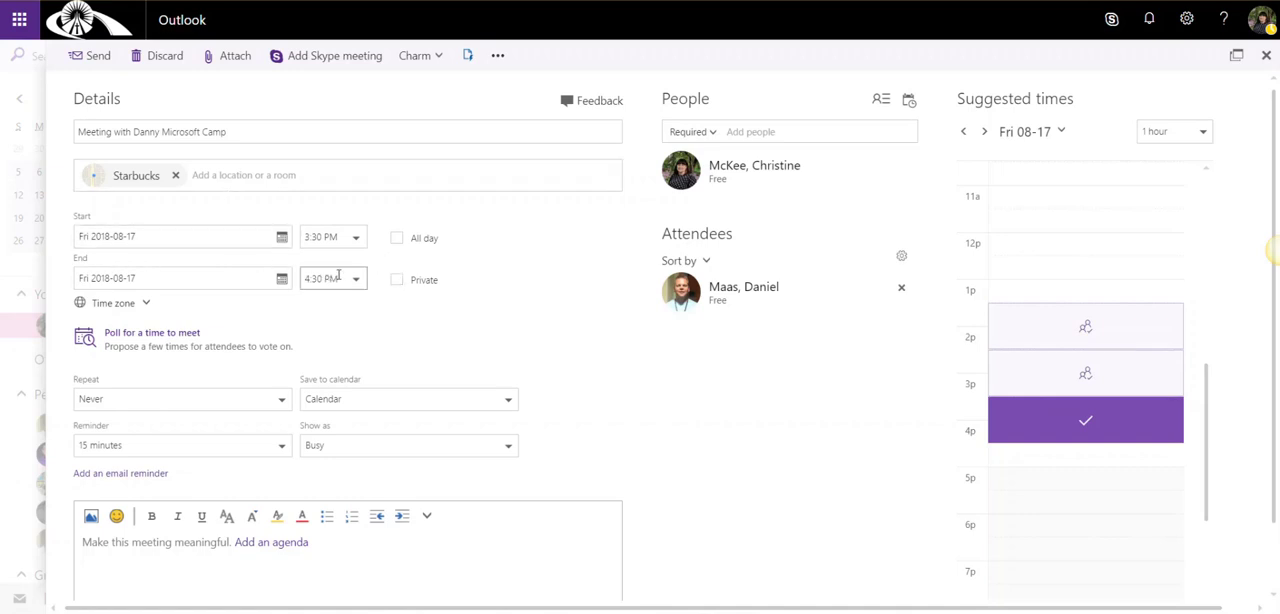
# Add the first suggested contact as a second required attendee
pyautogui.click(733, 131)
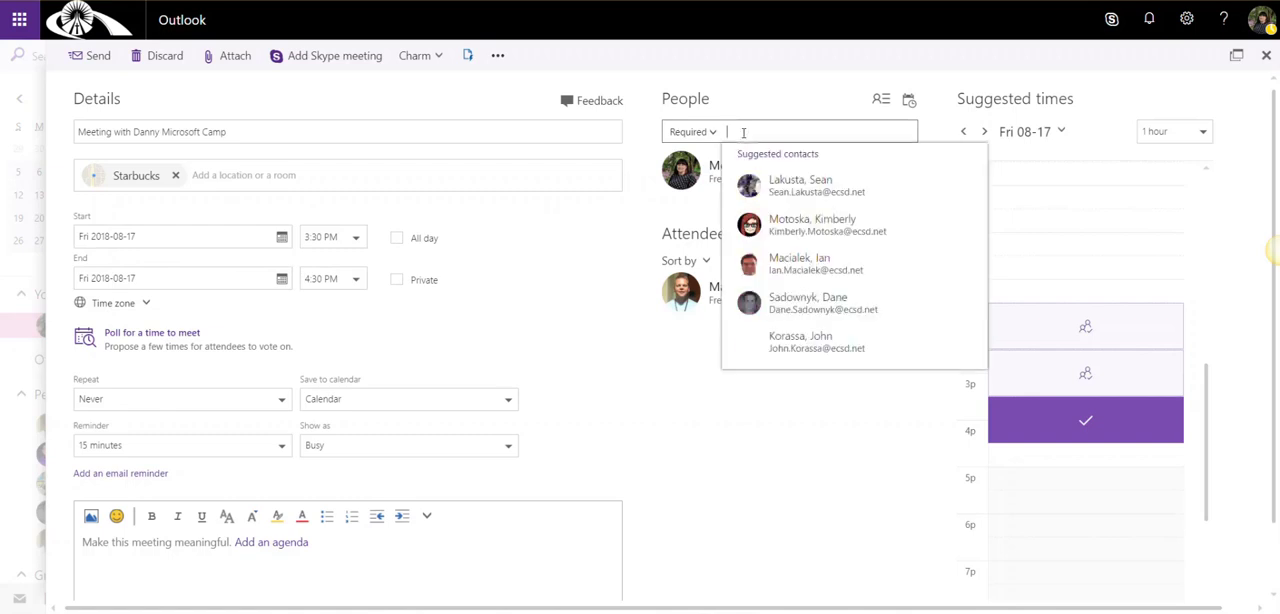
pyautogui.press('Return')
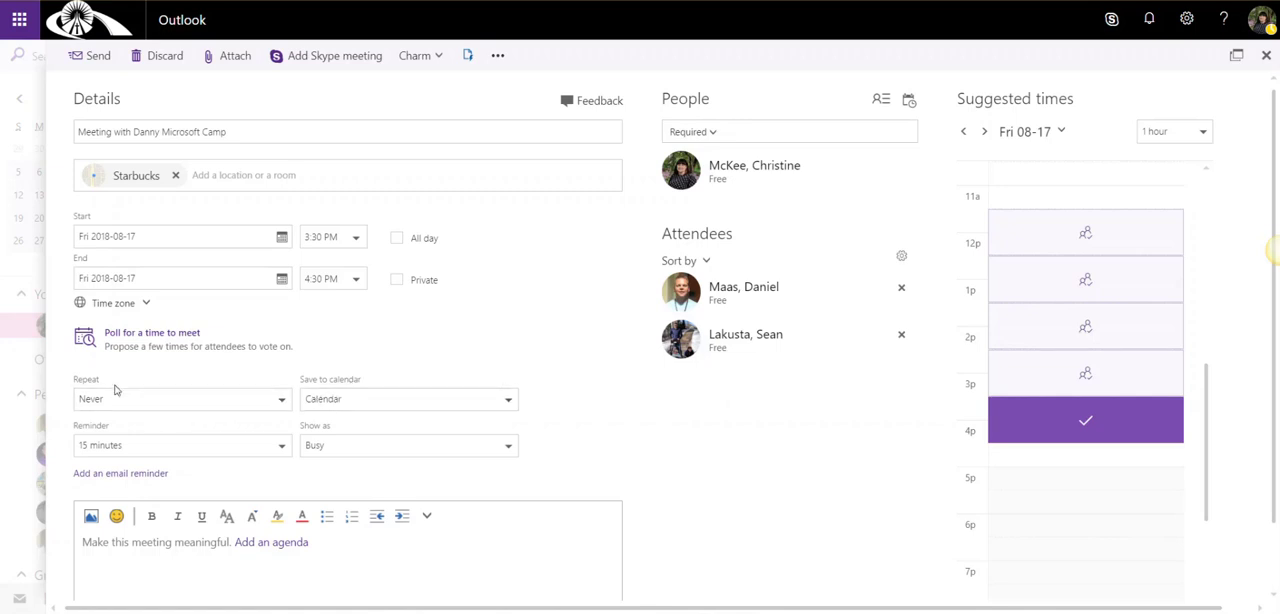
# Try repeating the meeting every Friday, check the calendars it can be saved to, and restore the repeat setting to Never
pyautogui.click(282, 404)
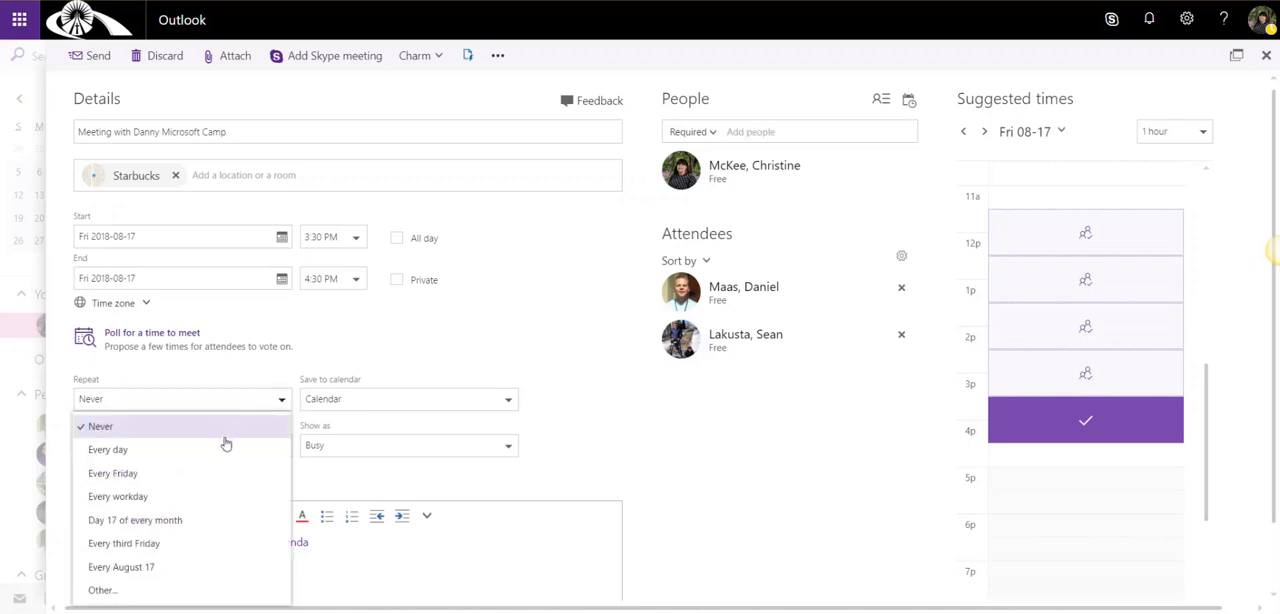
pyautogui.click(200, 474)
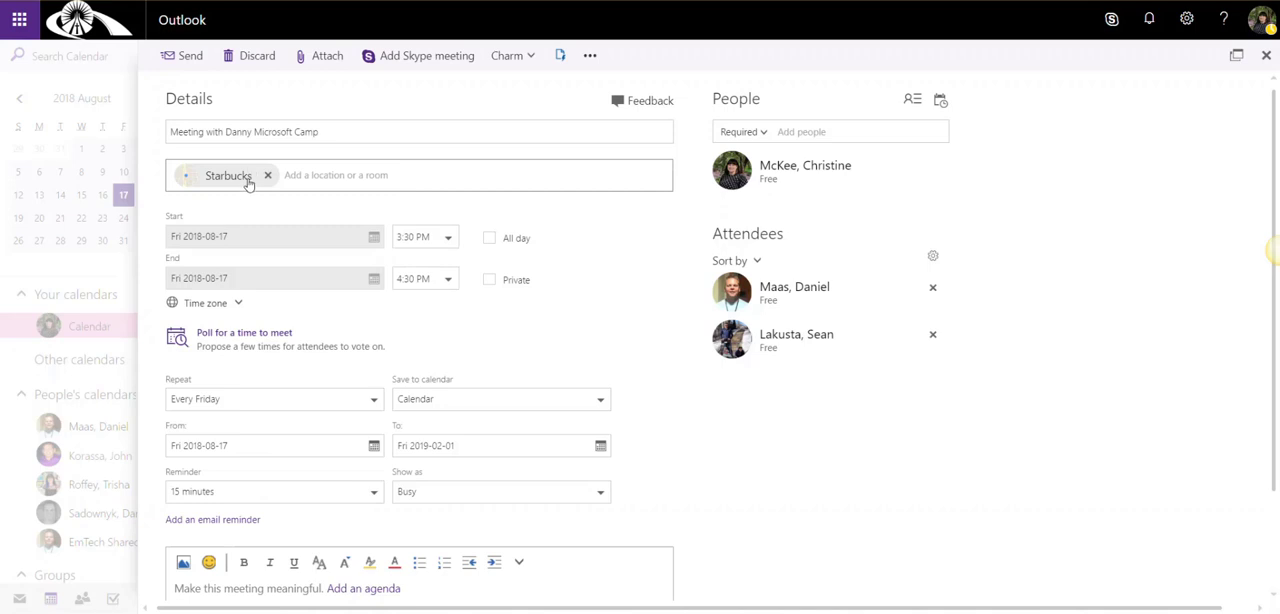
pyautogui.click(600, 401)
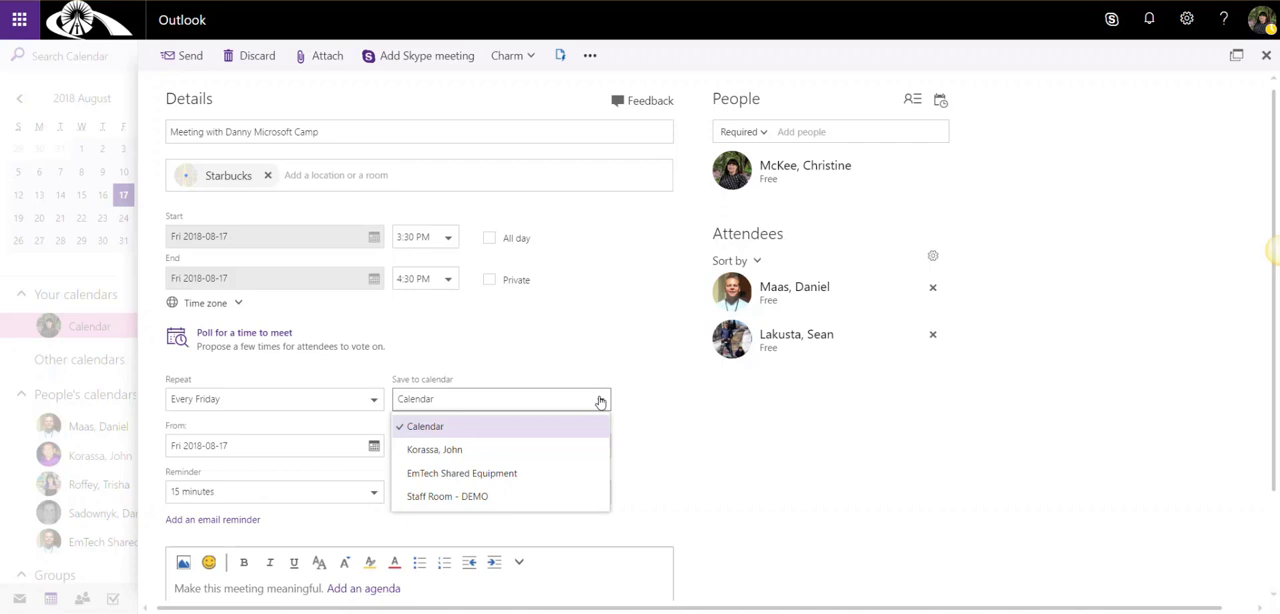
pyautogui.click(652, 396)
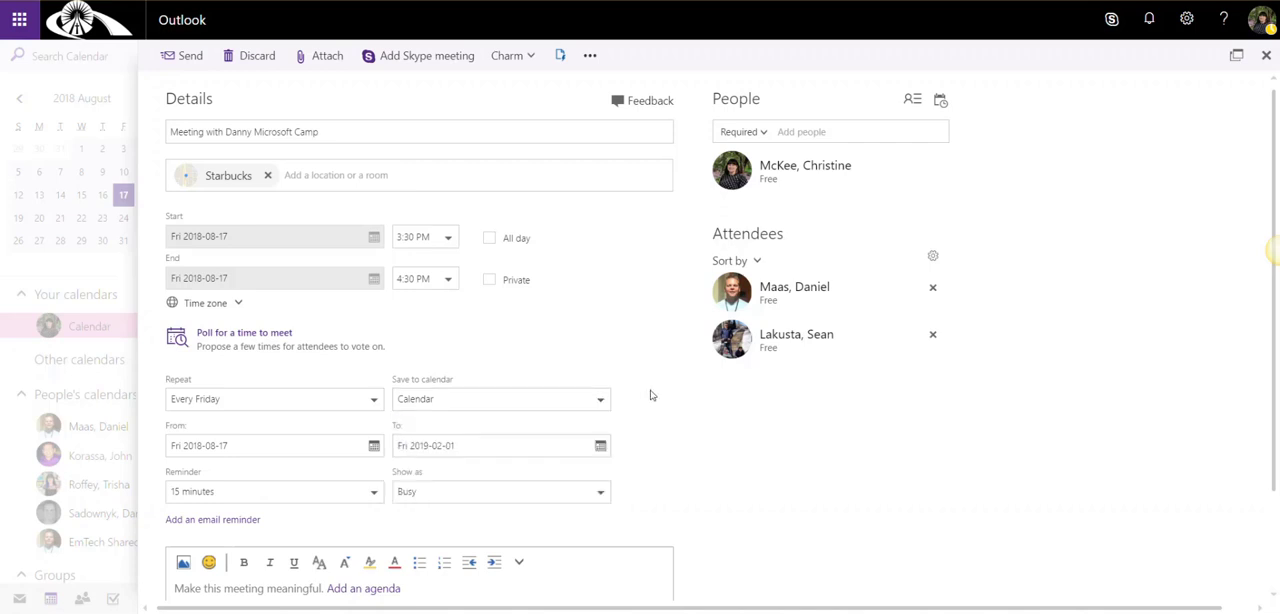
pyautogui.click(375, 400)
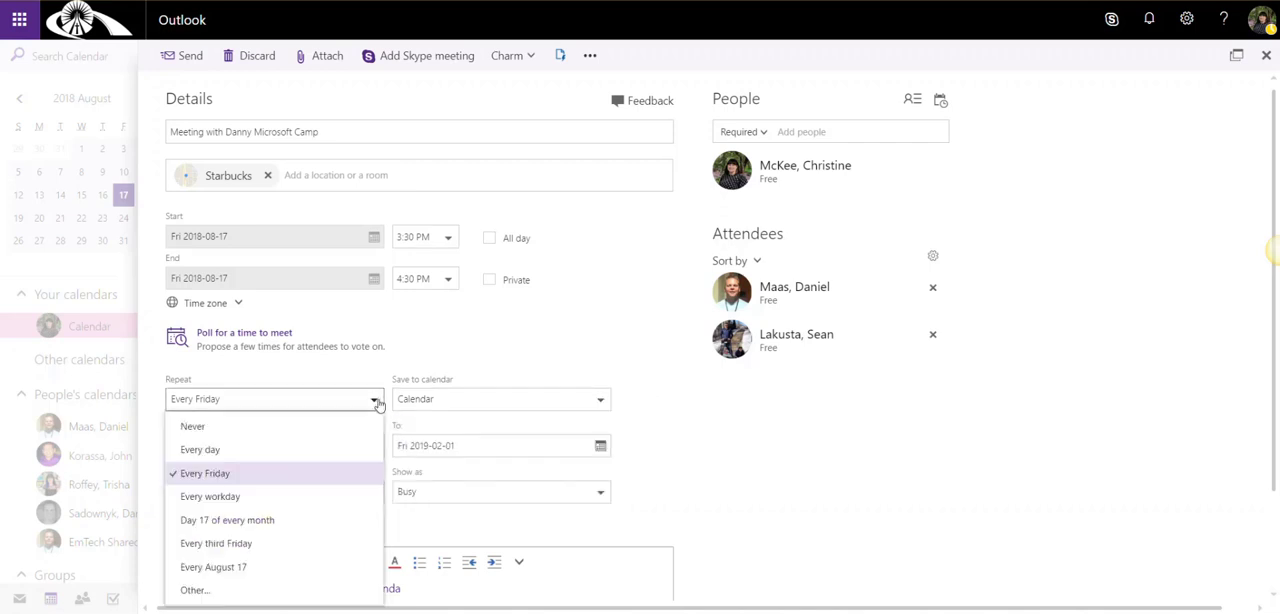
pyautogui.click(274, 430)
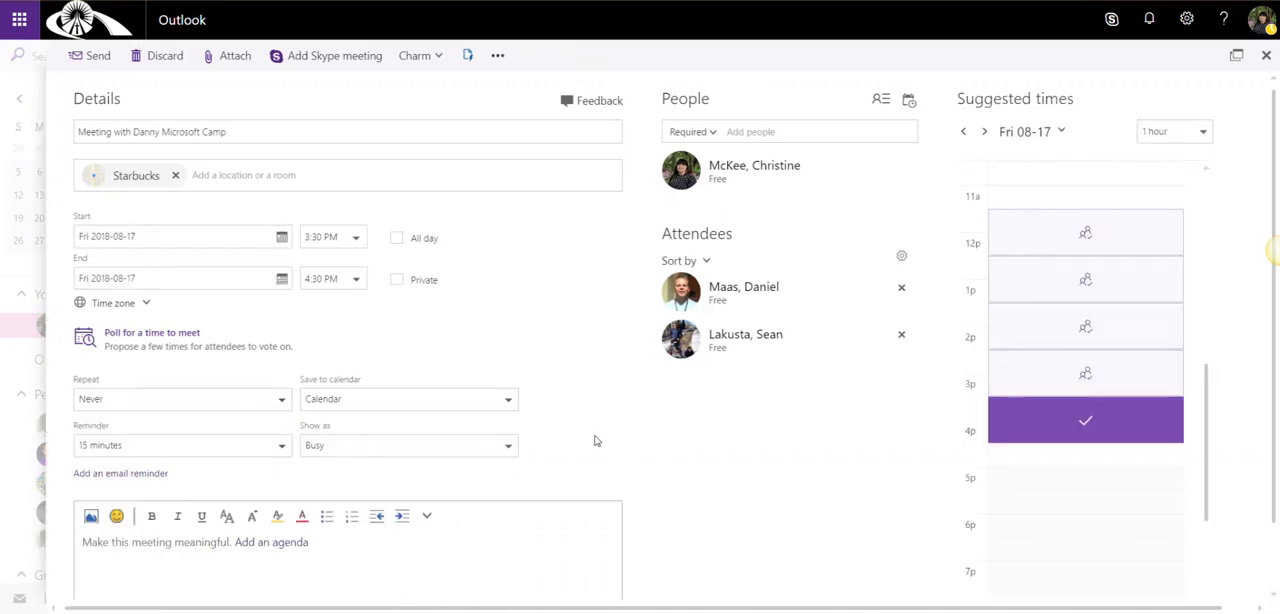
# Try an email reminder 1 hour before the meeting, check the All attendees recipient option, and discard the reminder
pyautogui.scroll(-1, 597, 440)
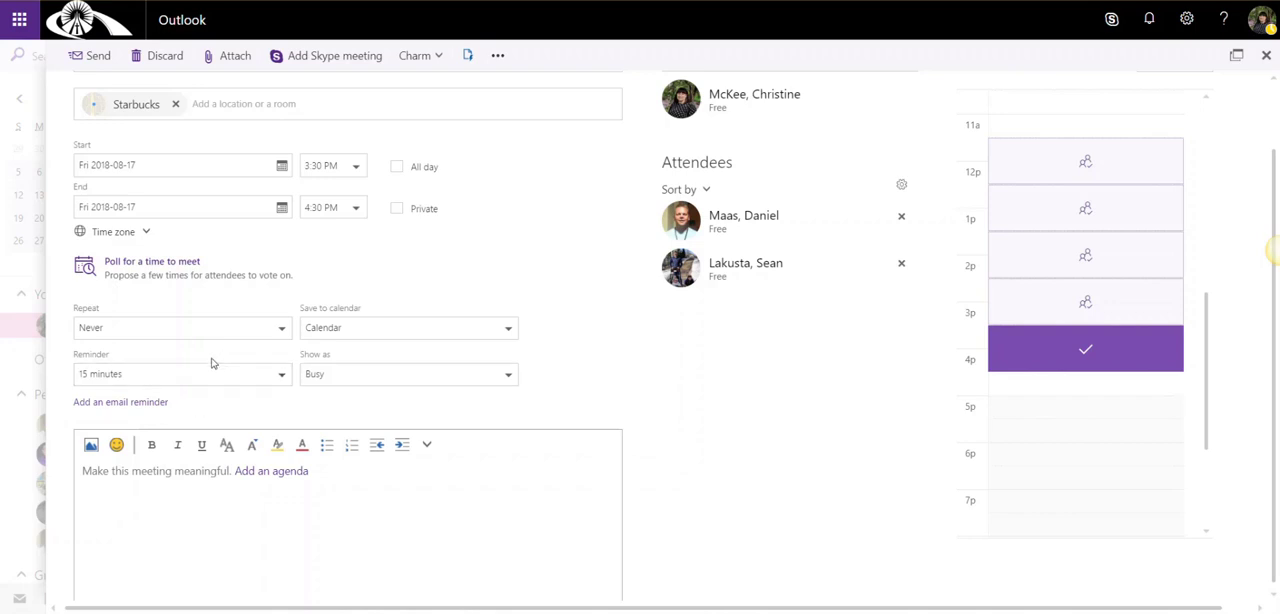
pyautogui.click(126, 405)
pyautogui.scroll(-2, 190, 405)
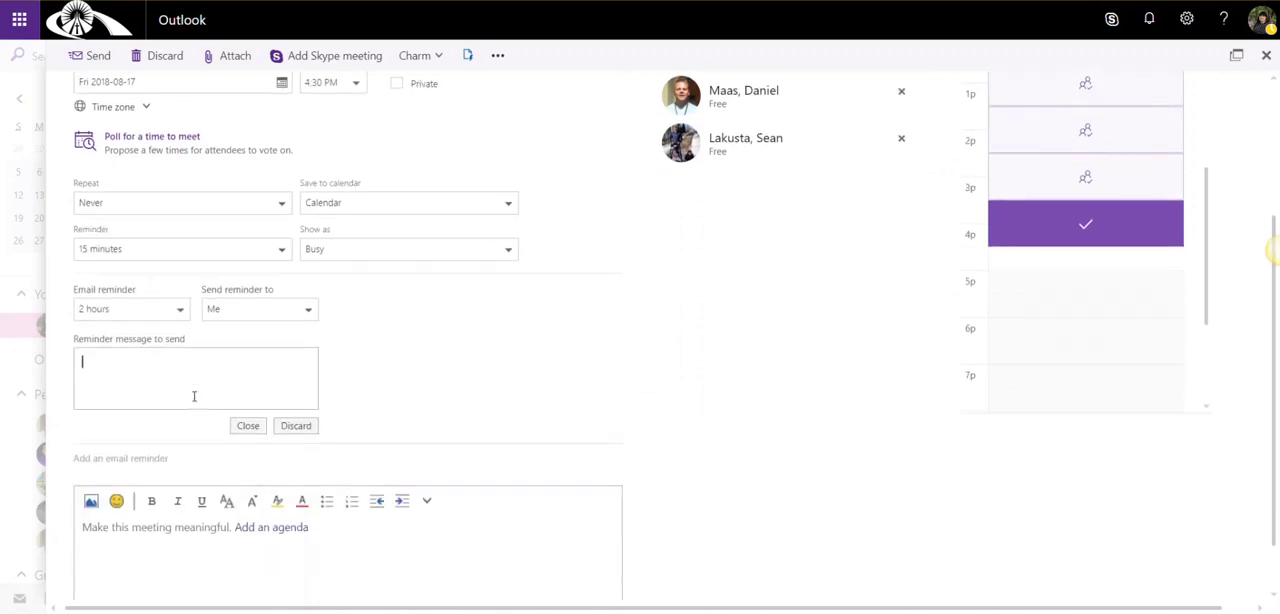
pyautogui.click(178, 280)
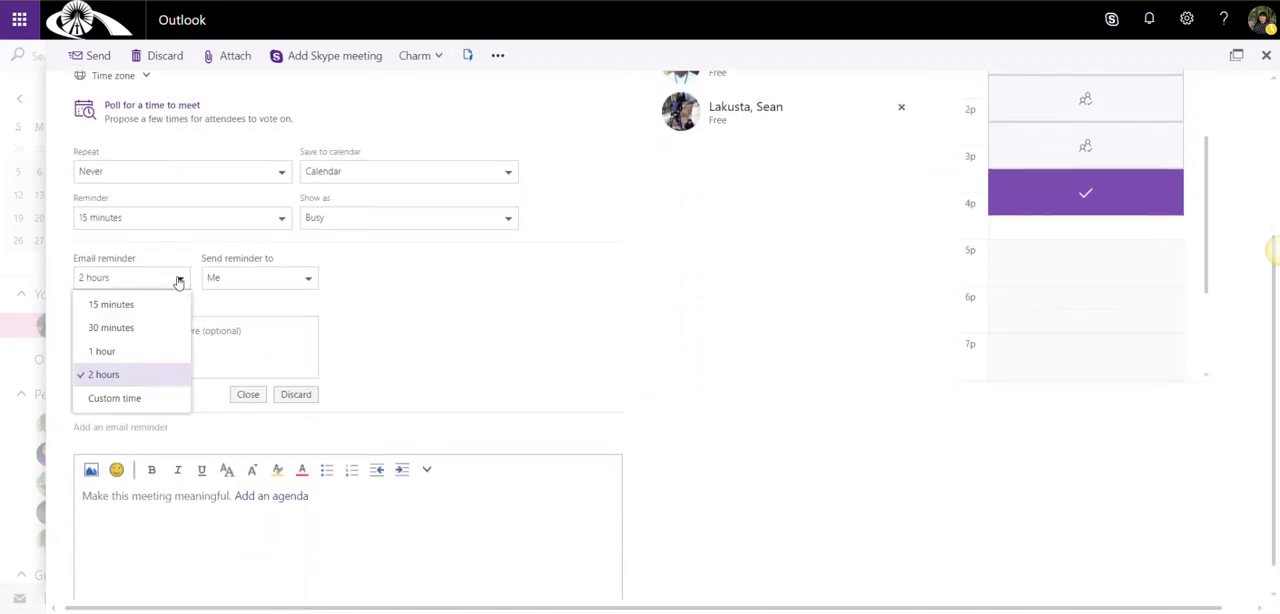
pyautogui.click(160, 353)
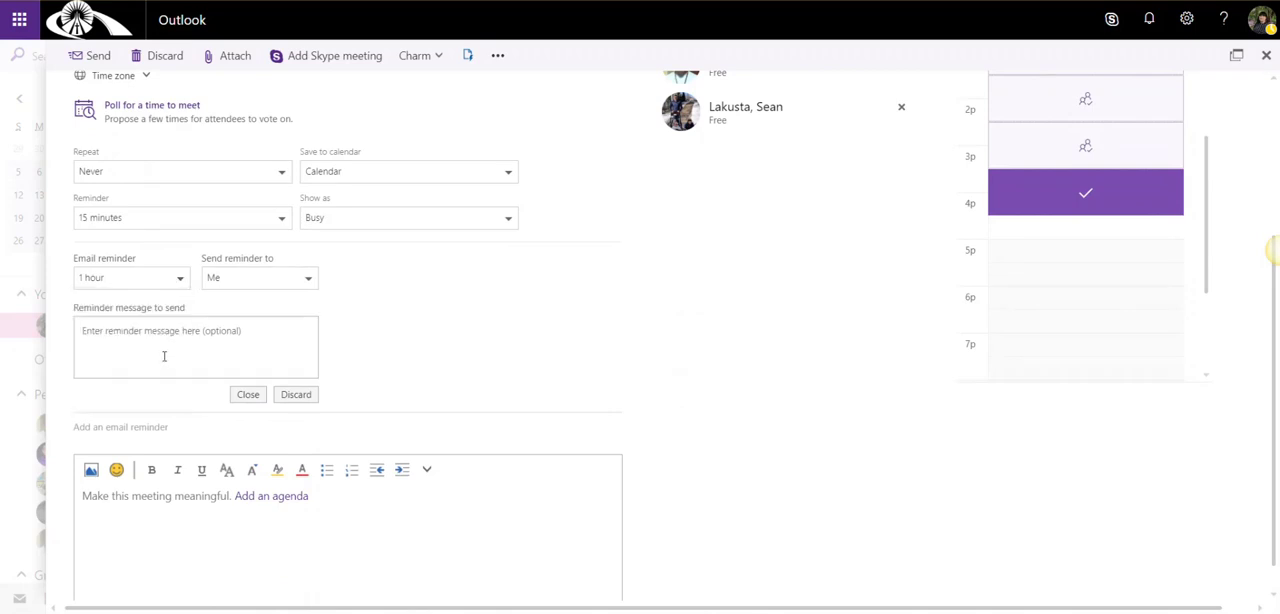
pyautogui.click(311, 281)
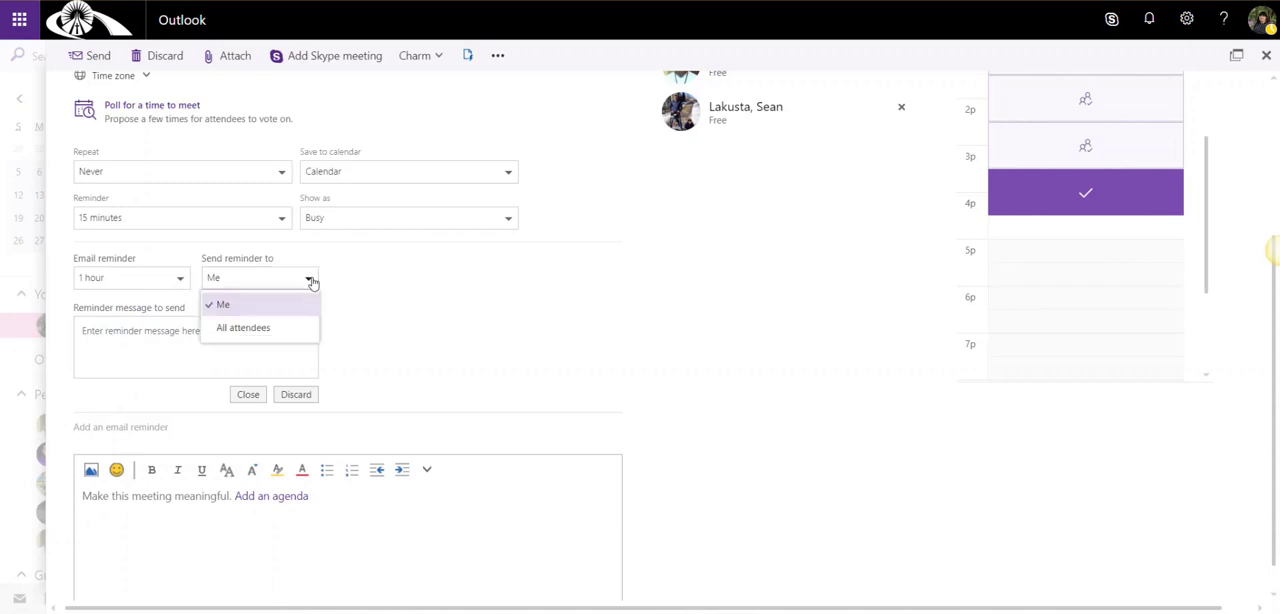
pyautogui.click(286, 328)
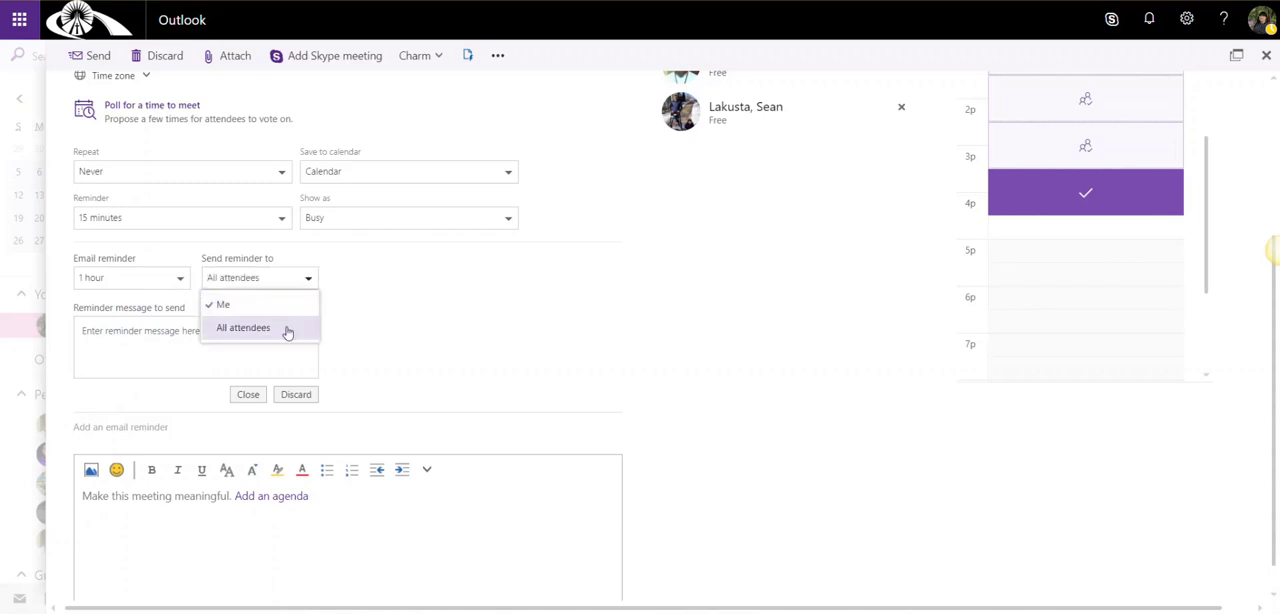
pyautogui.click(69, 333)
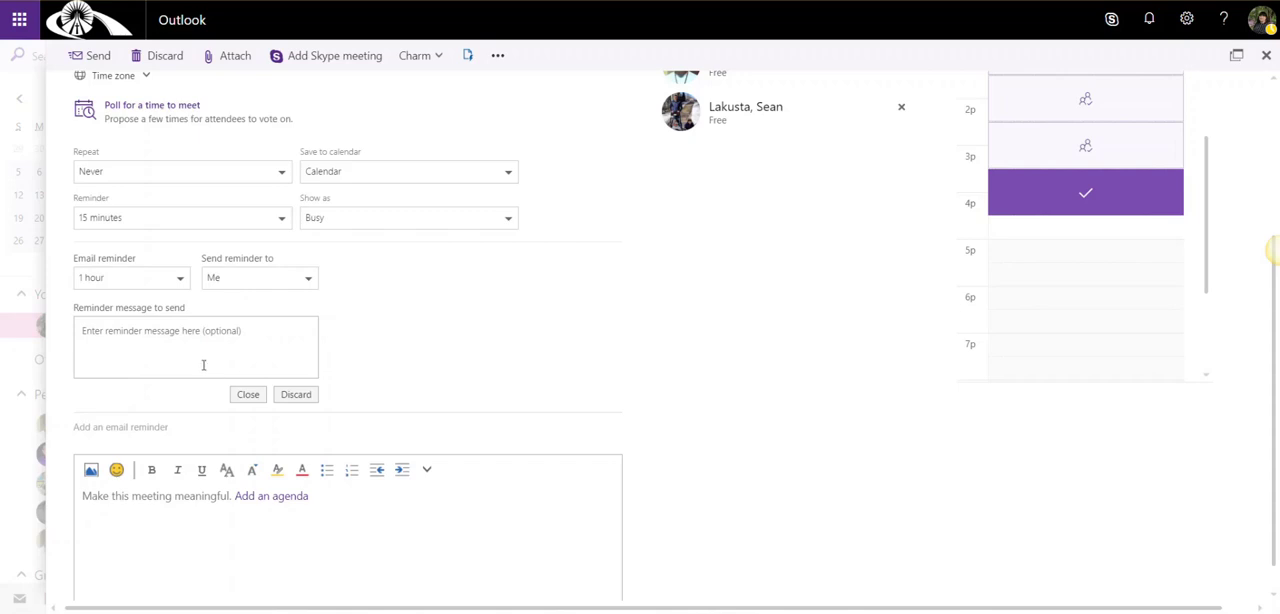
pyautogui.click(294, 395)
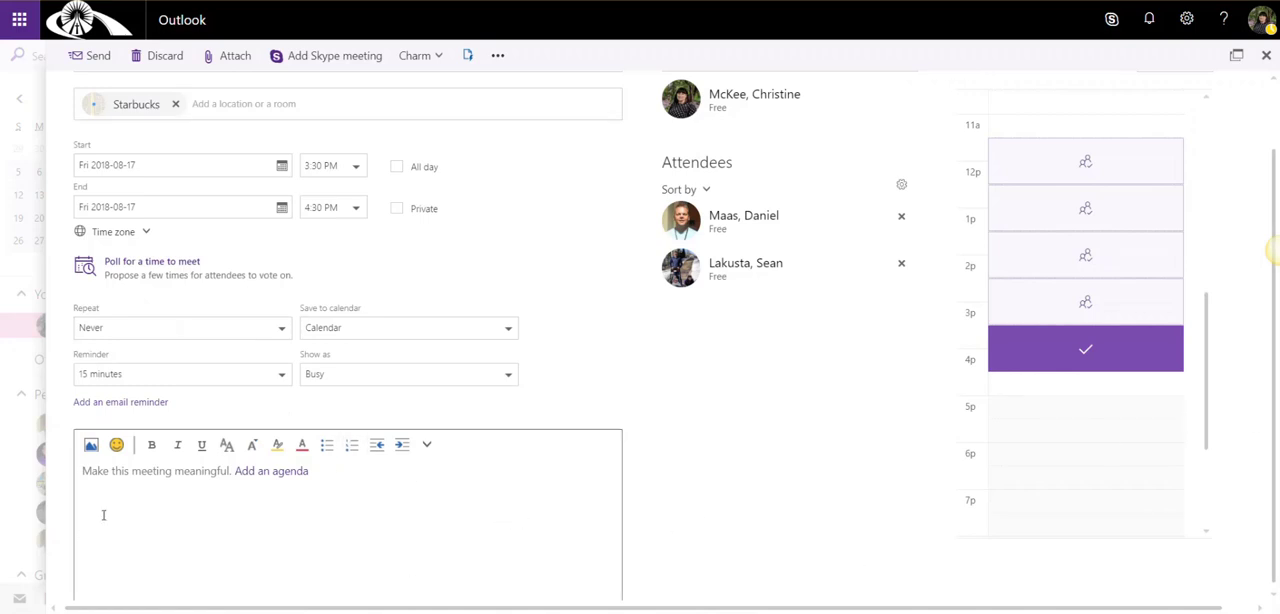
# Check the additional formatting options and insert an agenda with its items table in the meeting description
pyautogui.click(426, 444)
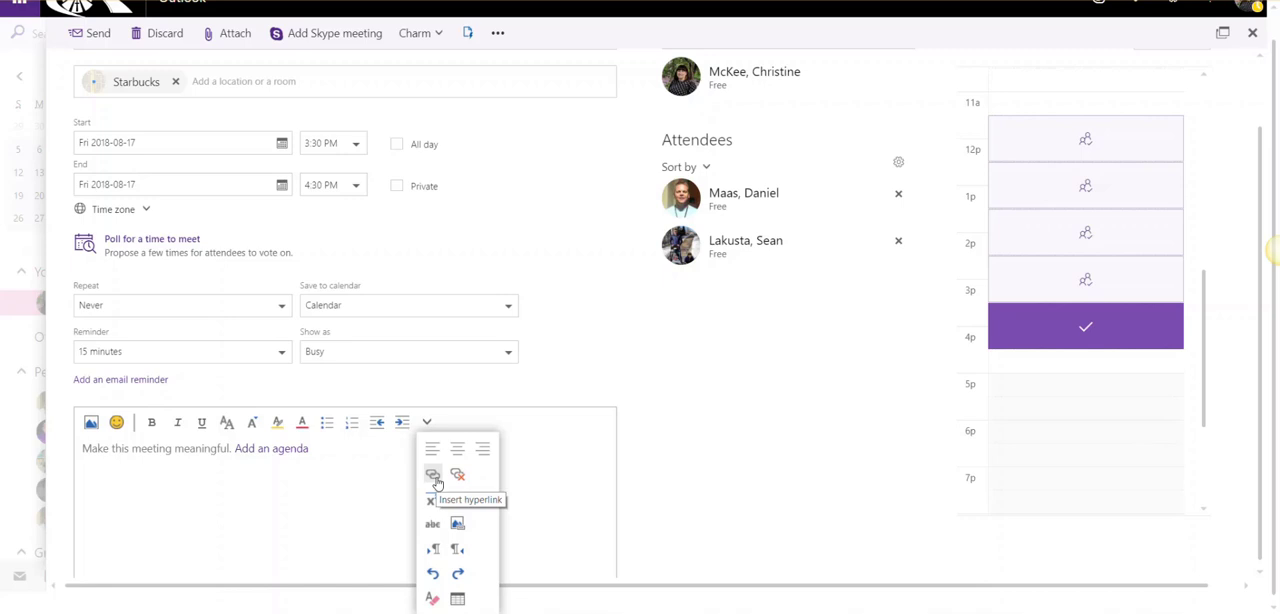
pyautogui.click(300, 515)
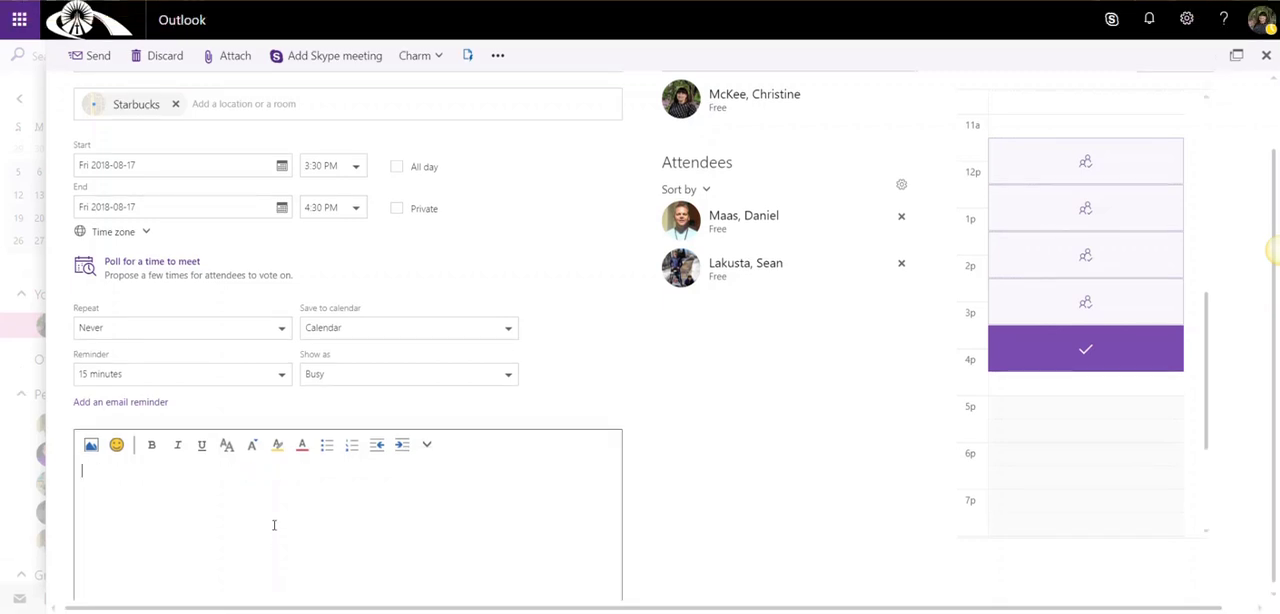
pyautogui.click(696, 479)
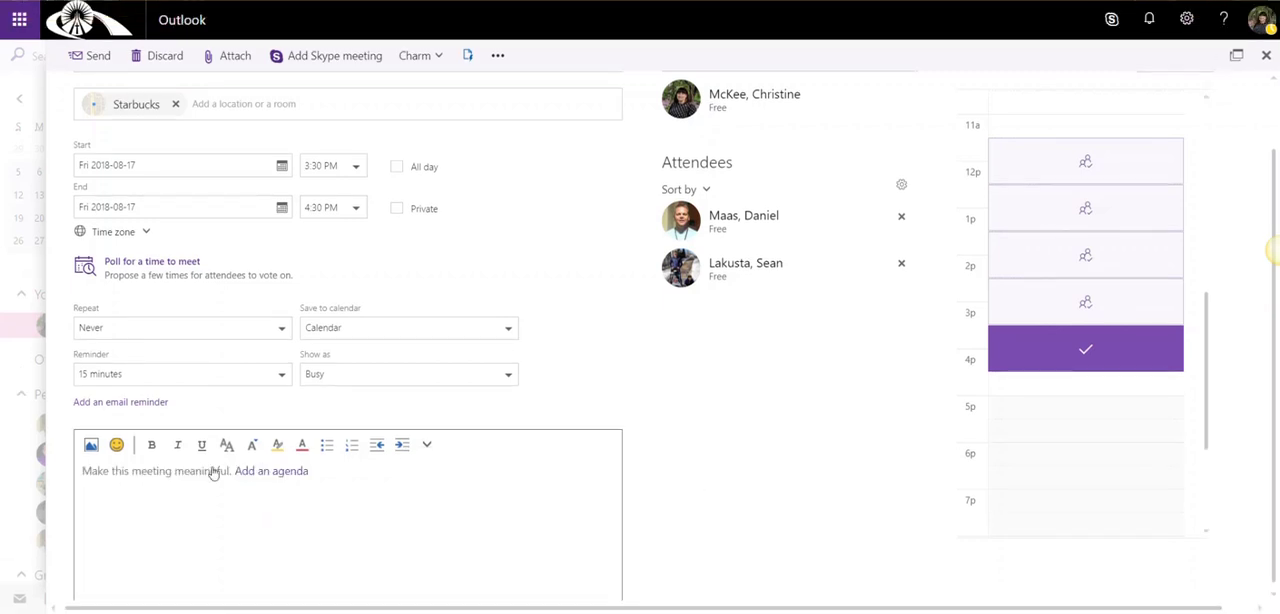
pyautogui.click(266, 471)
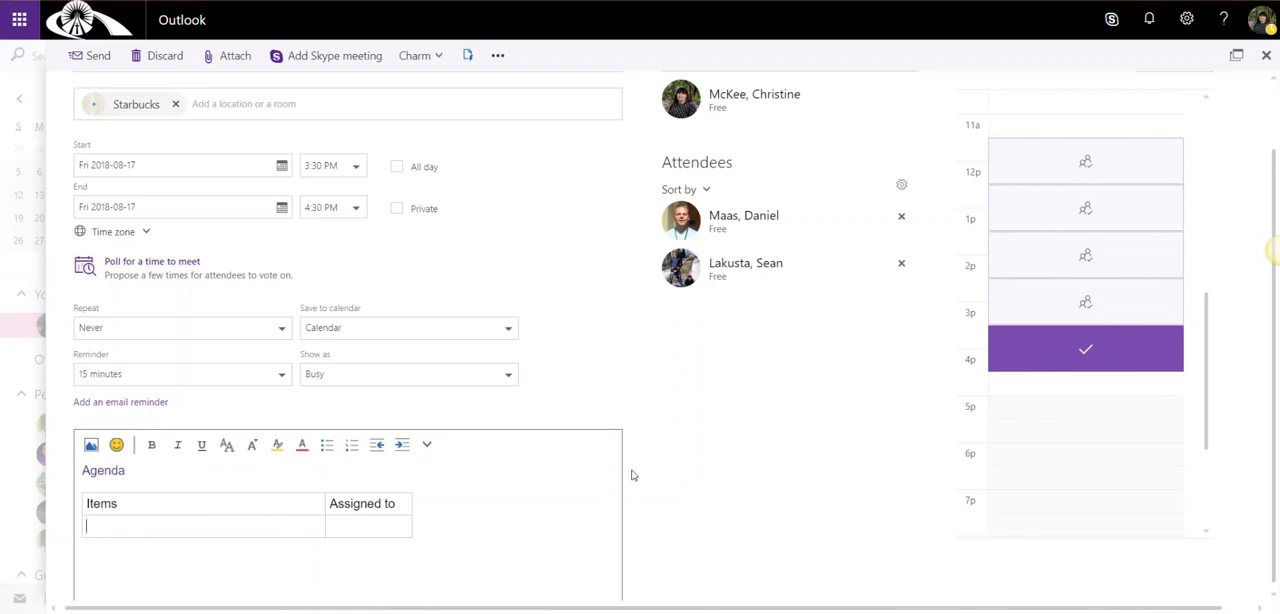
# View the OneDrive files available for attaching to the meeting and the available charm icons
pyautogui.scroll(1, 740, 495)
pyautogui.scroll(3, 740, 495)
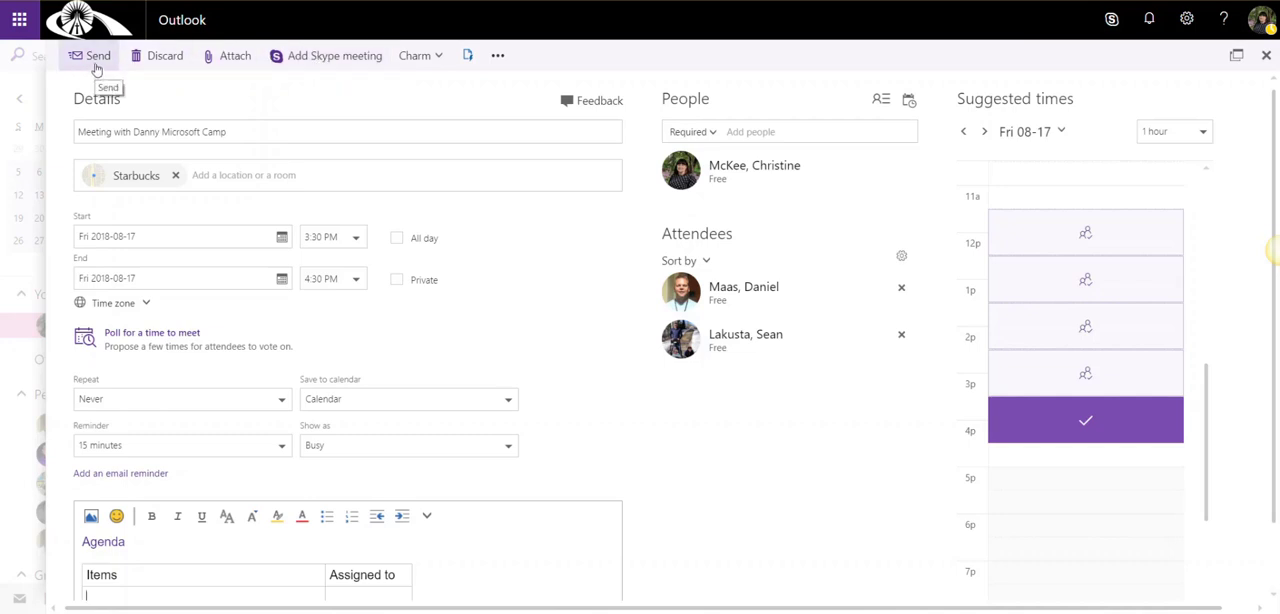
pyautogui.click(218, 60)
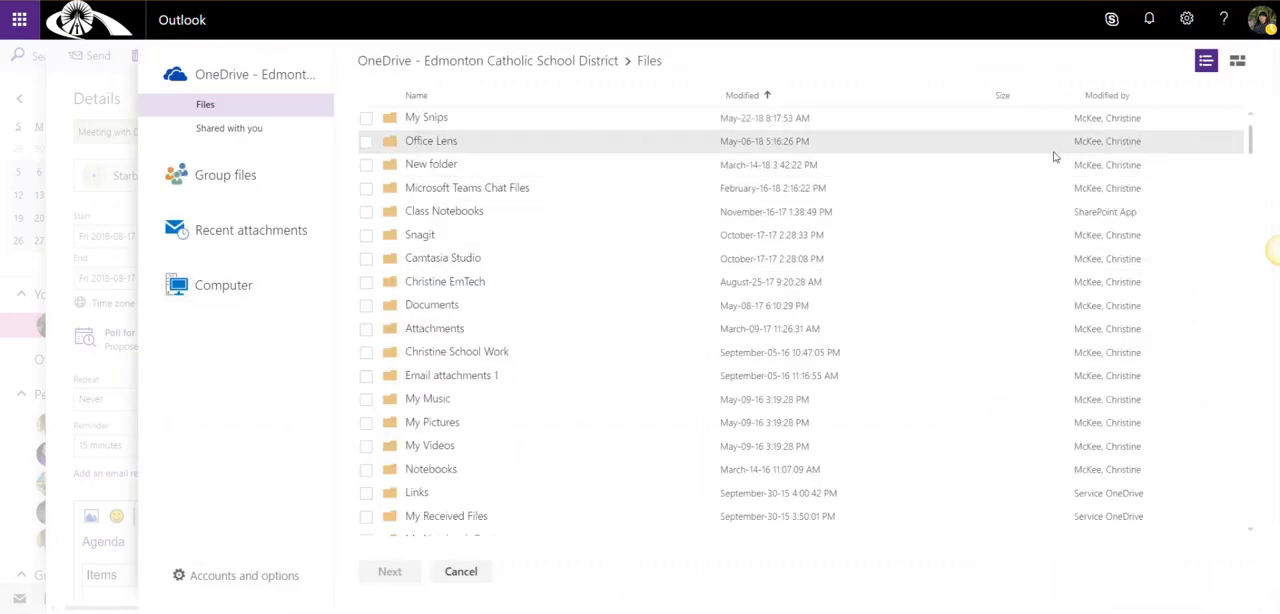
pyautogui.click(461, 572)
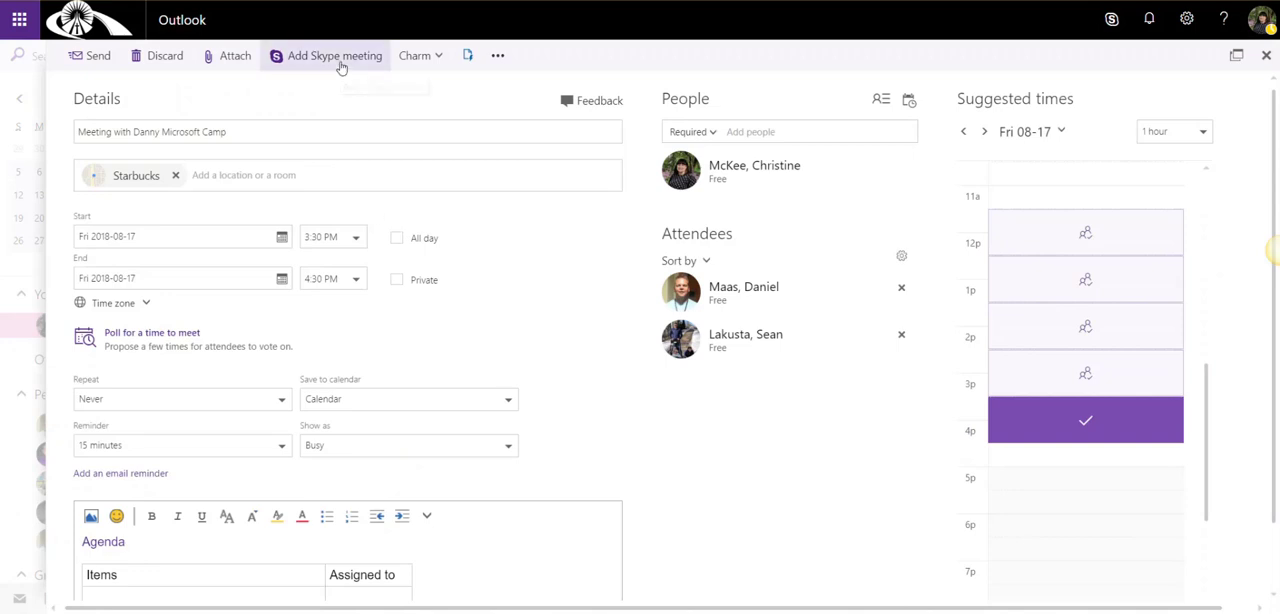
pyautogui.click(433, 62)
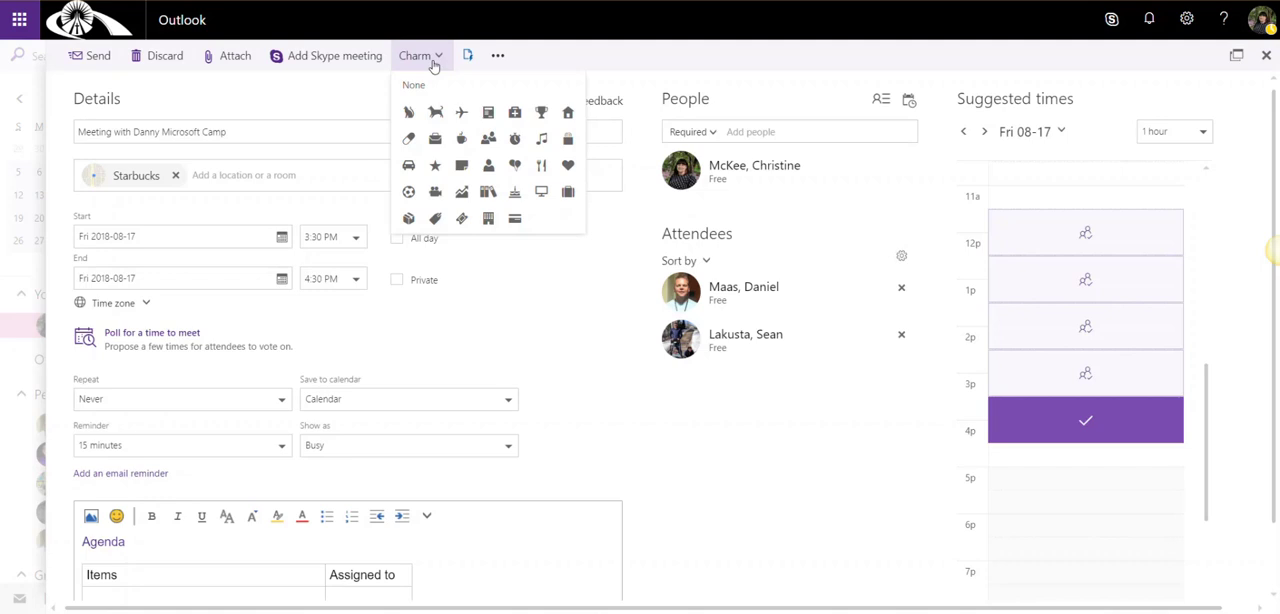
# Assign the Microsoft category to the meeting
pyautogui.click(497, 55)
pyautogui.moveTo(501, 84)
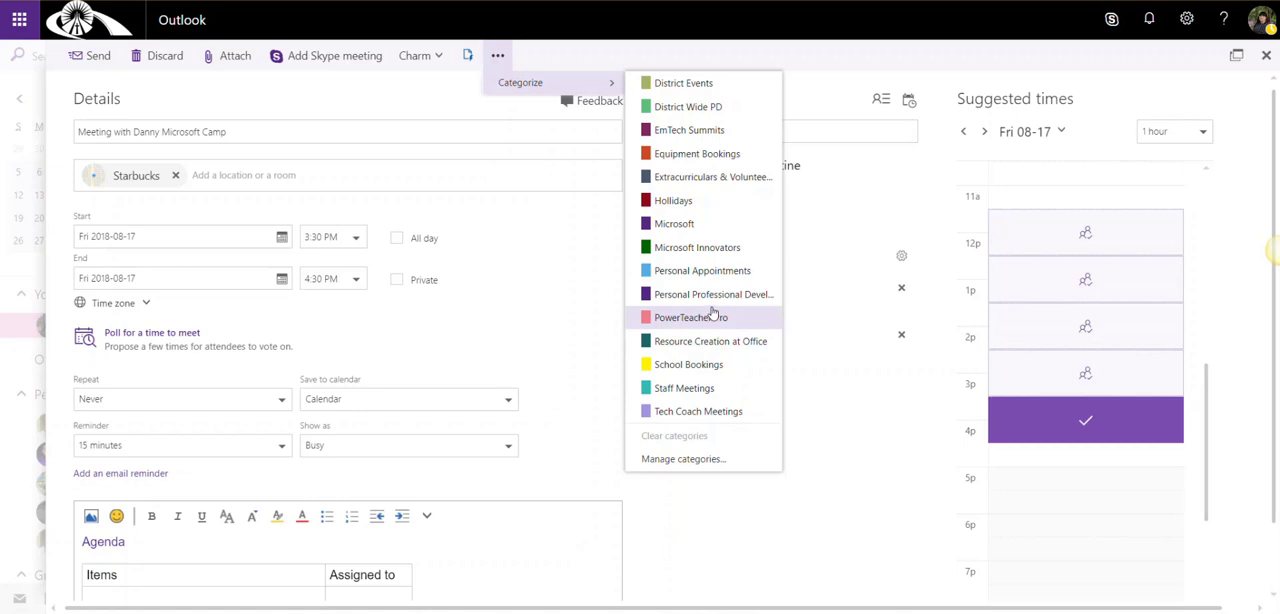
pyautogui.click(684, 225)
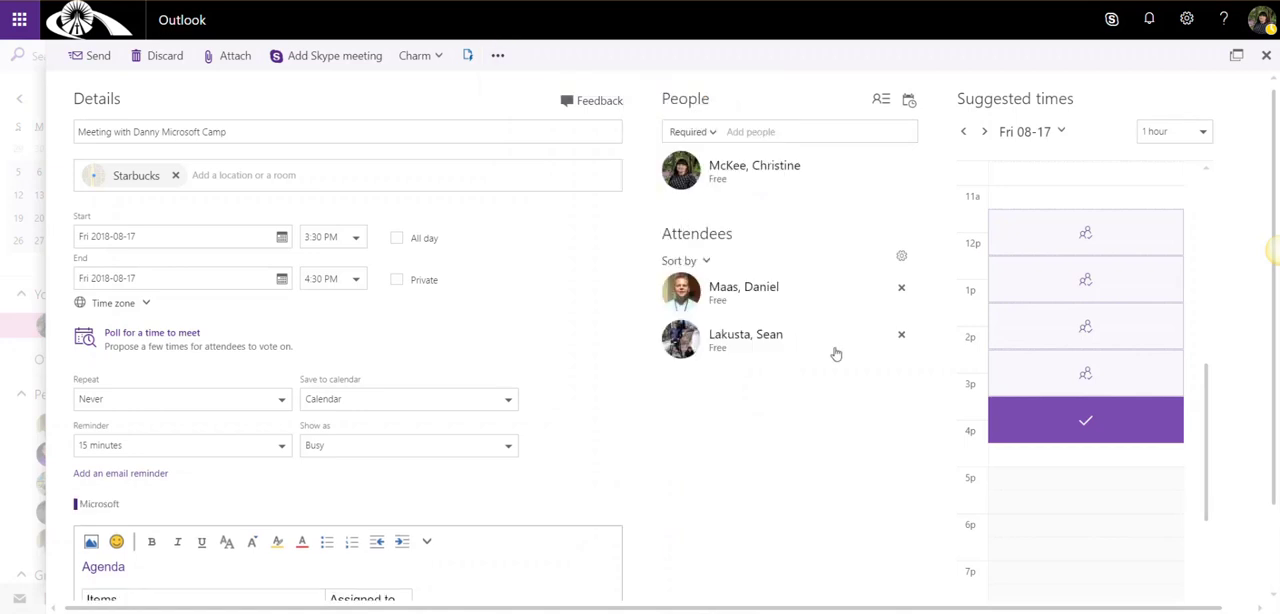
# Remove both invited attendees from the meeting and save it to the calendar
pyautogui.click(901, 338)
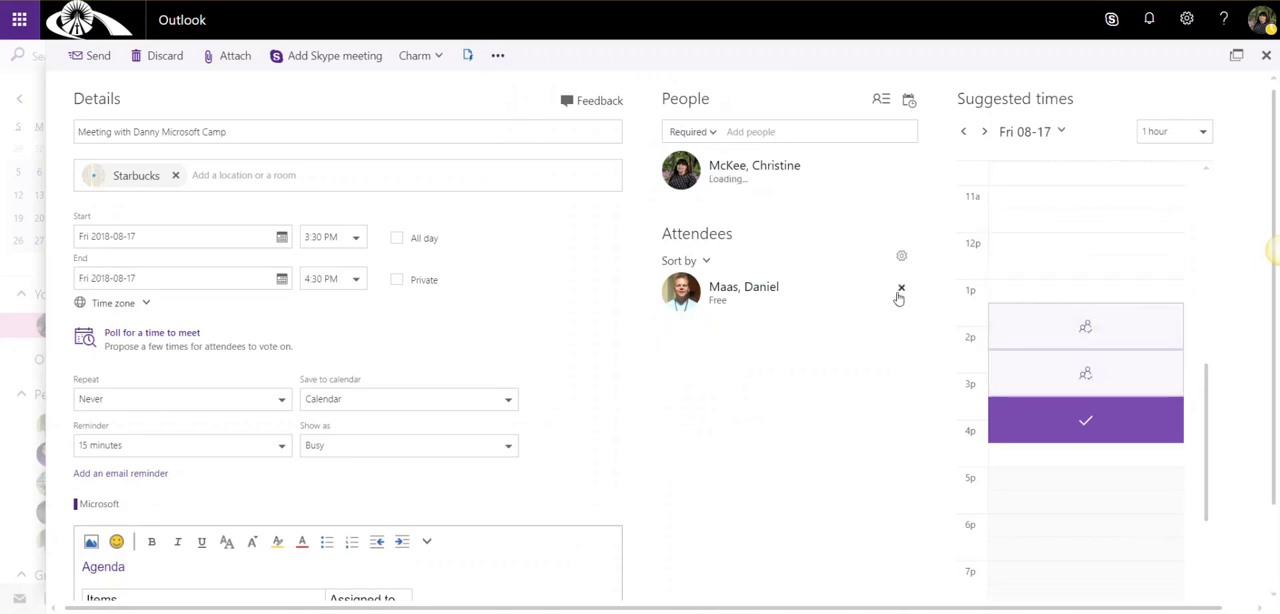
pyautogui.click(901, 288)
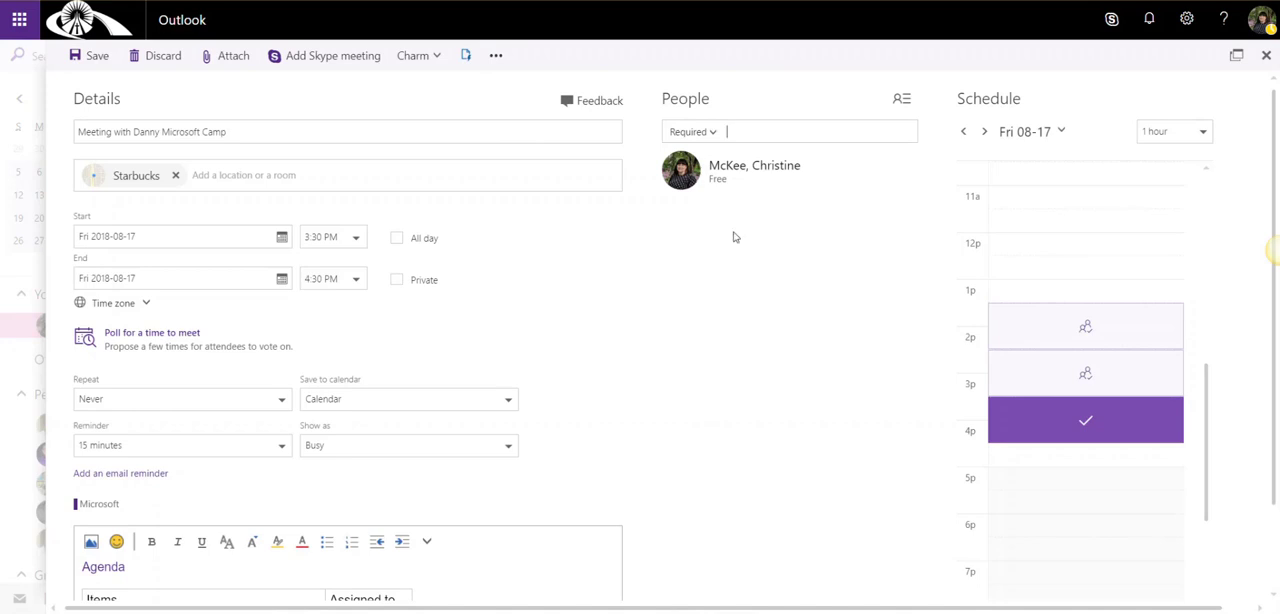
pyautogui.click(97, 56)
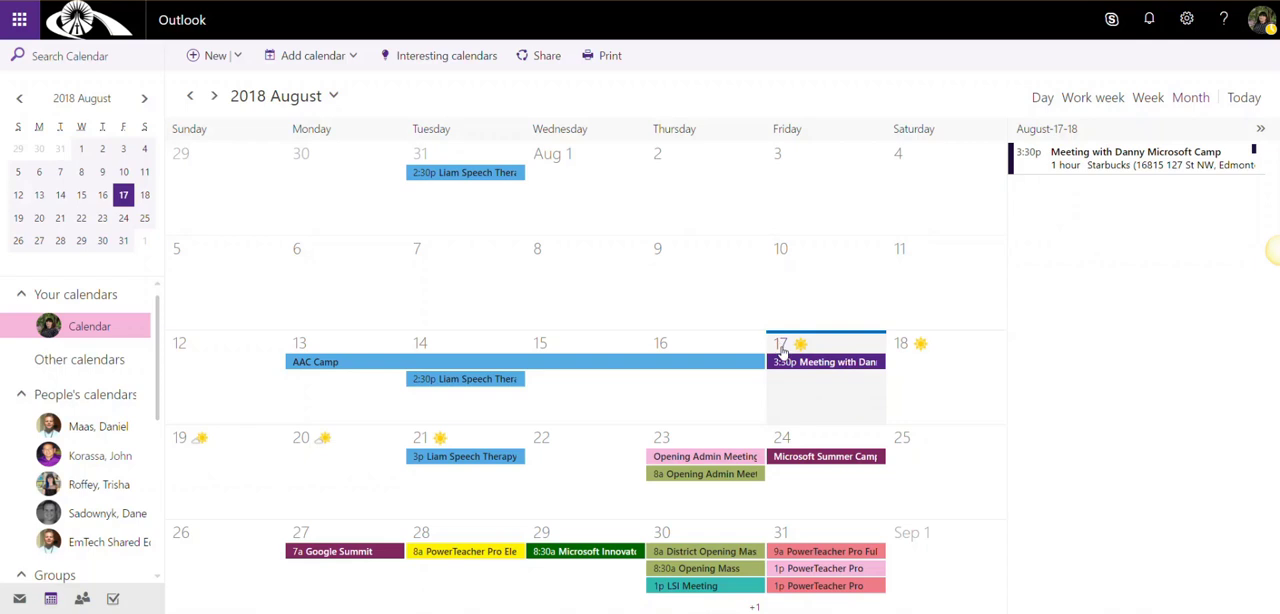
# Open the saved Microsoft Camp meeting on August 17, review its summary and full details, and close it
pyautogui.click(842, 366)
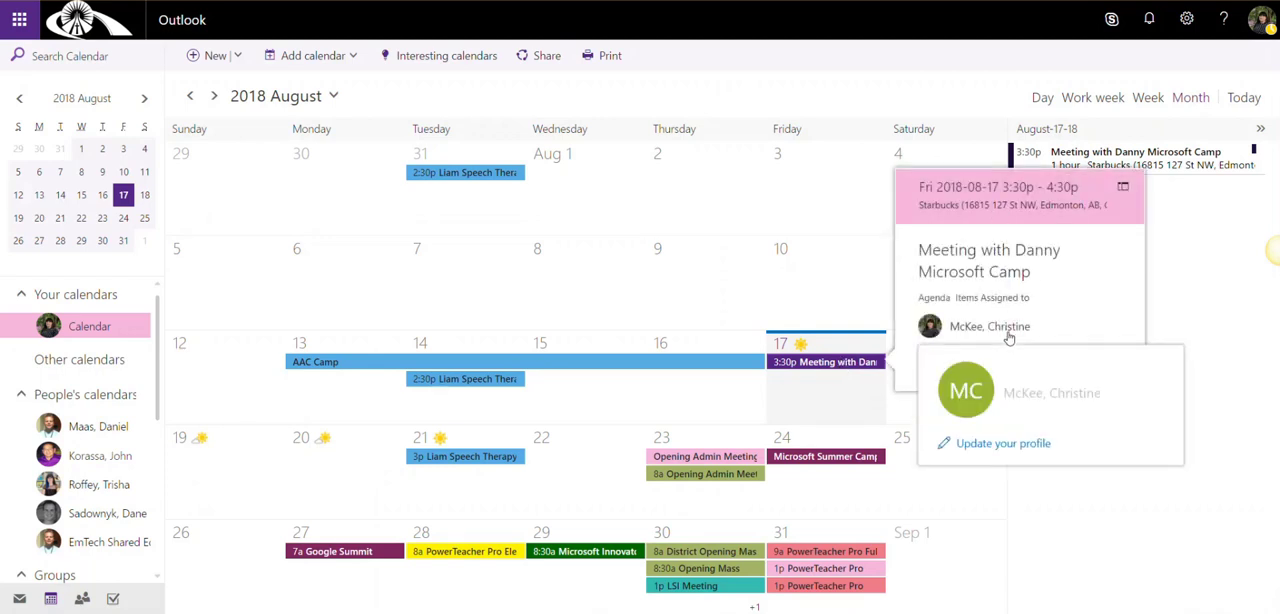
pyautogui.click(835, 366)
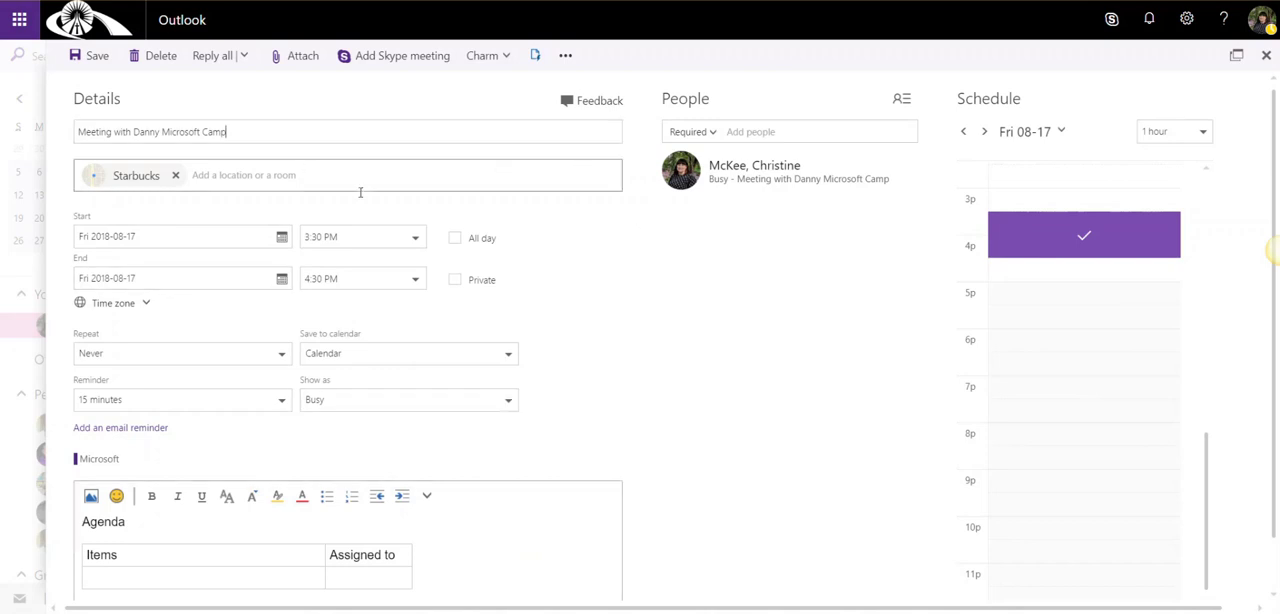
pyautogui.click(1266, 58)
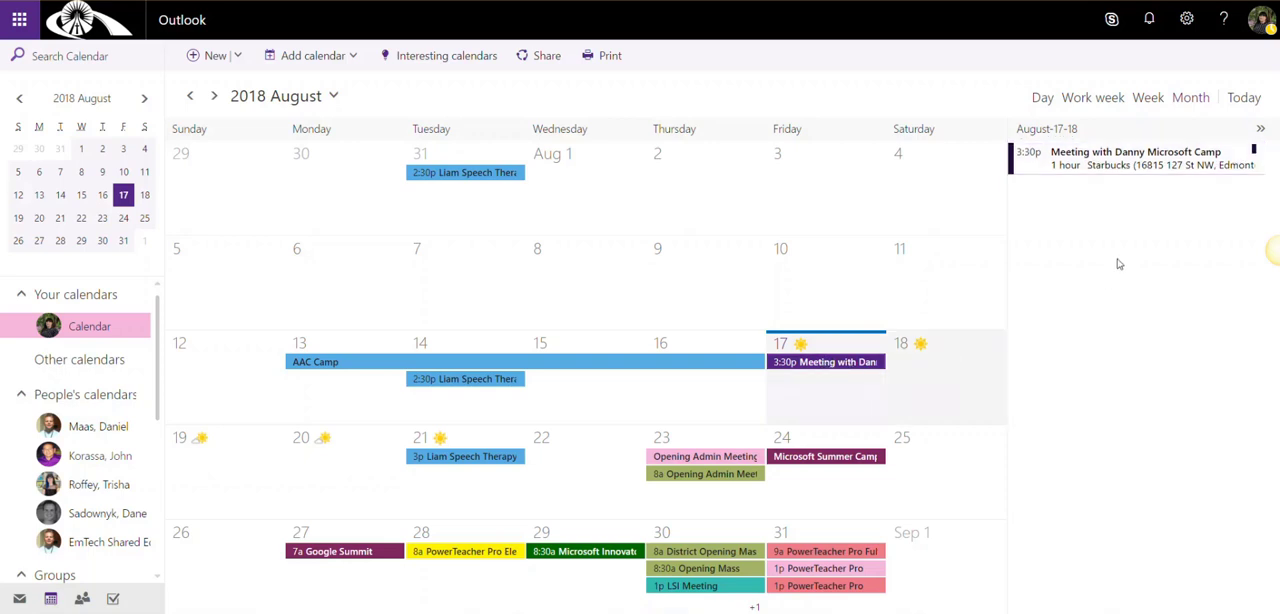
# Change the category of the August 17 Microsoft Camp meeting to Microsoft Innovators
pyautogui.rightClick(1127, 170)
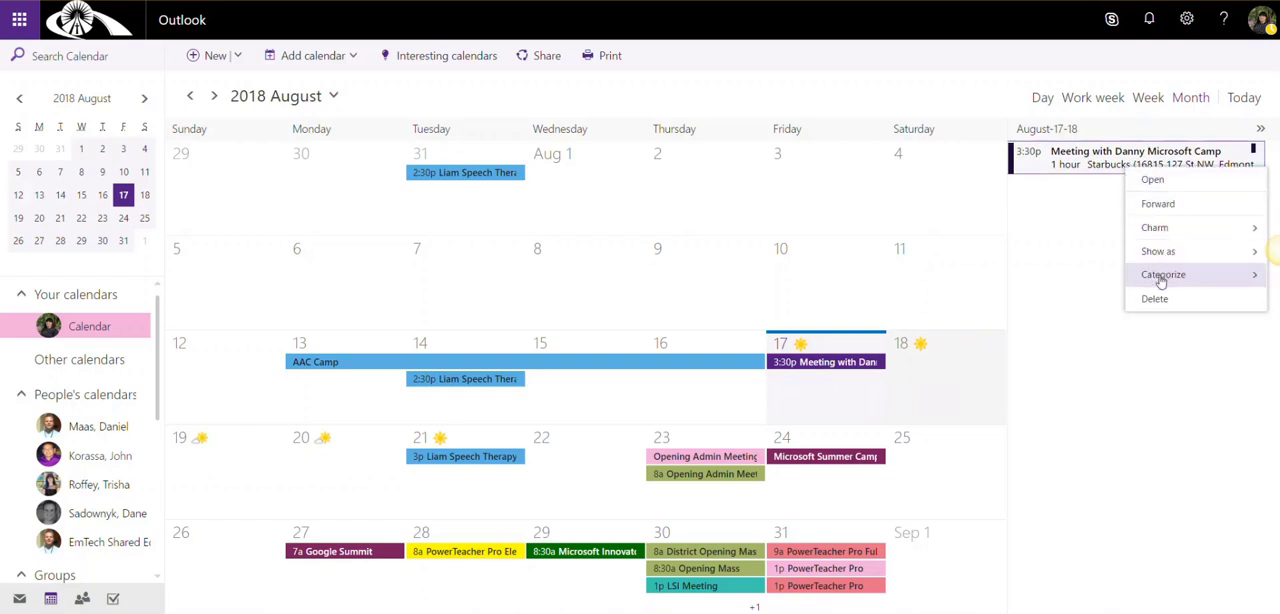
pyautogui.moveTo(1160, 281)
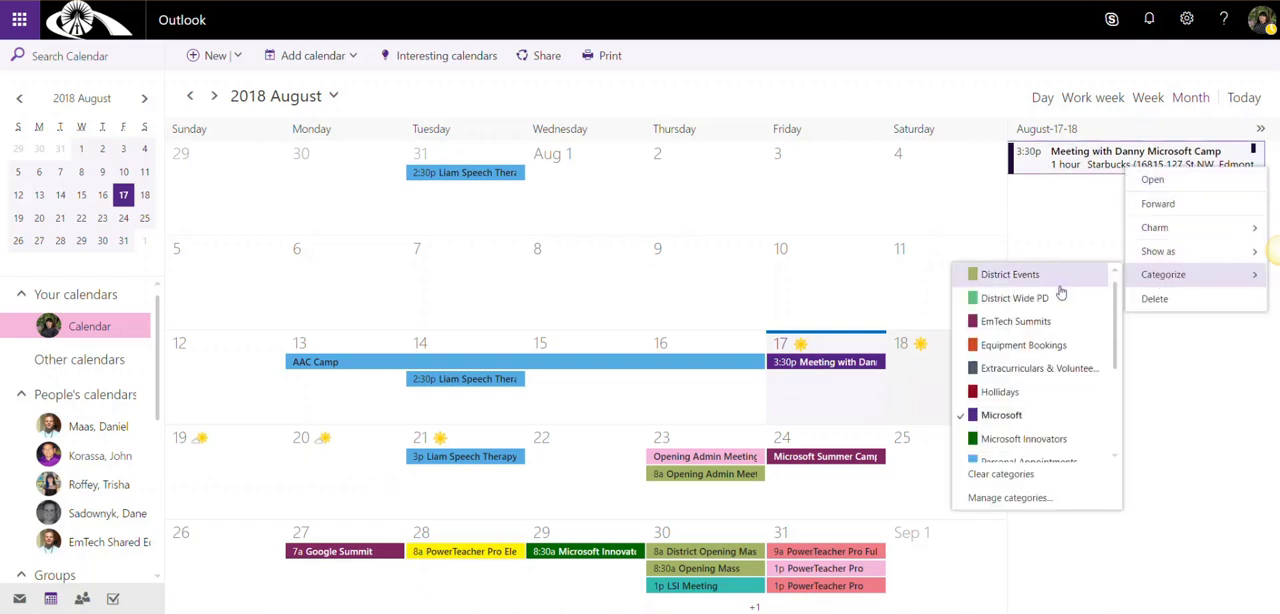
pyautogui.click(1023, 438)
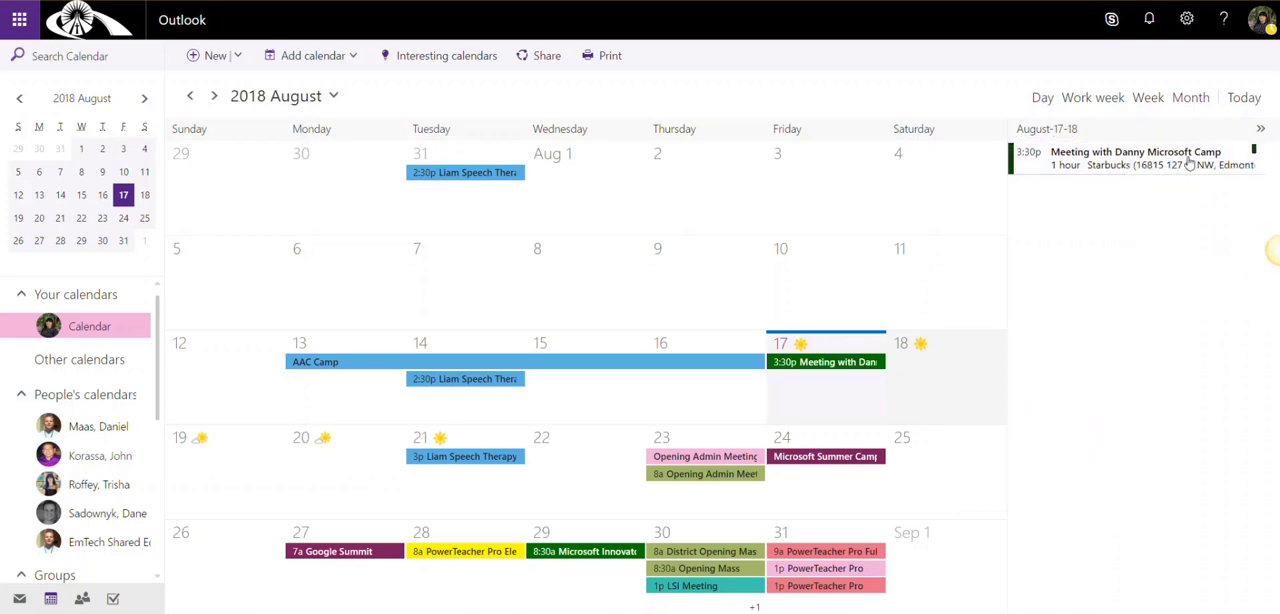
# Review the Show as options for the August 17 Microsoft Camp meeting, then open its forwarding form and dismiss it without sending
pyautogui.rightClick(1137, 160)
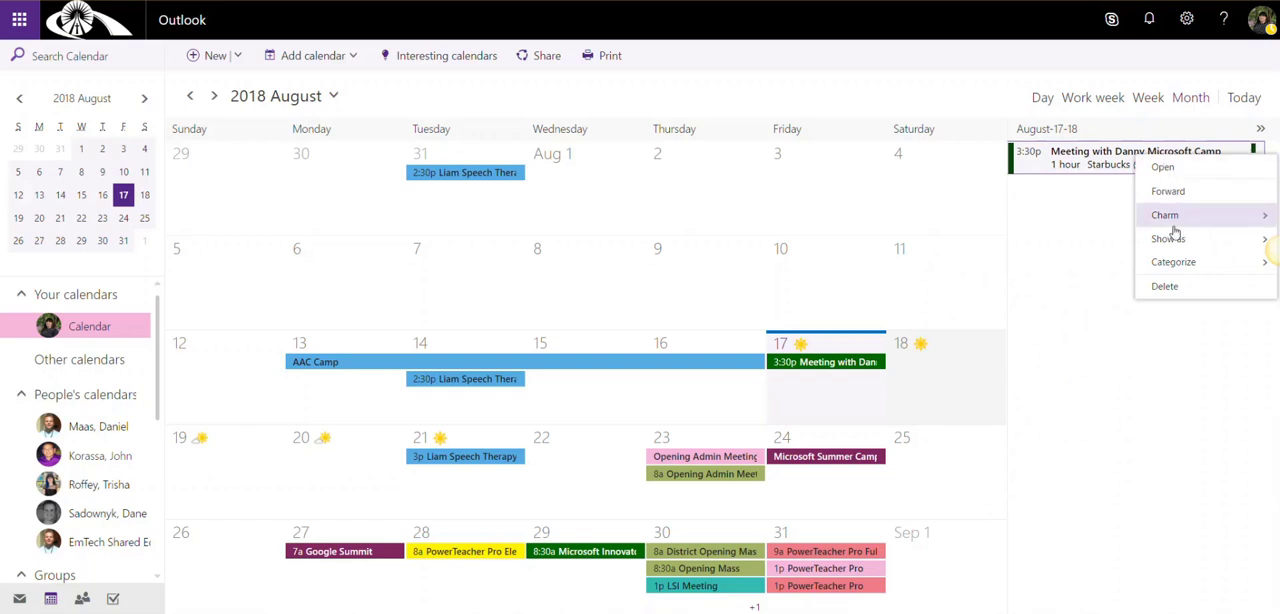
pyautogui.moveTo(1170, 222)
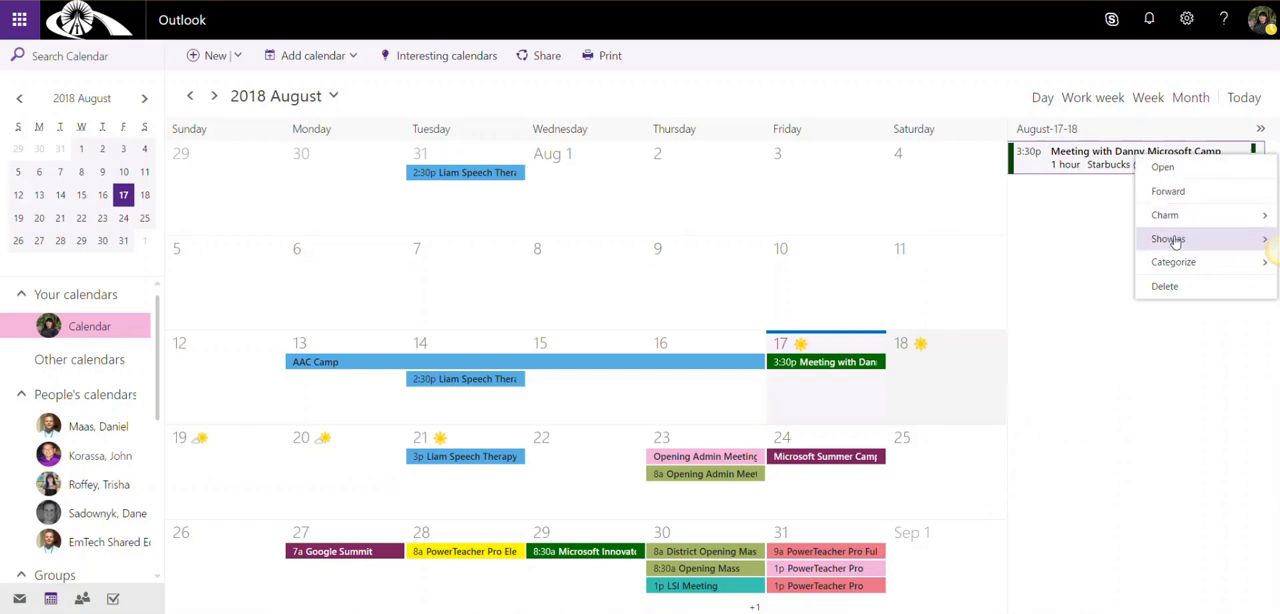
pyautogui.moveTo(1176, 241)
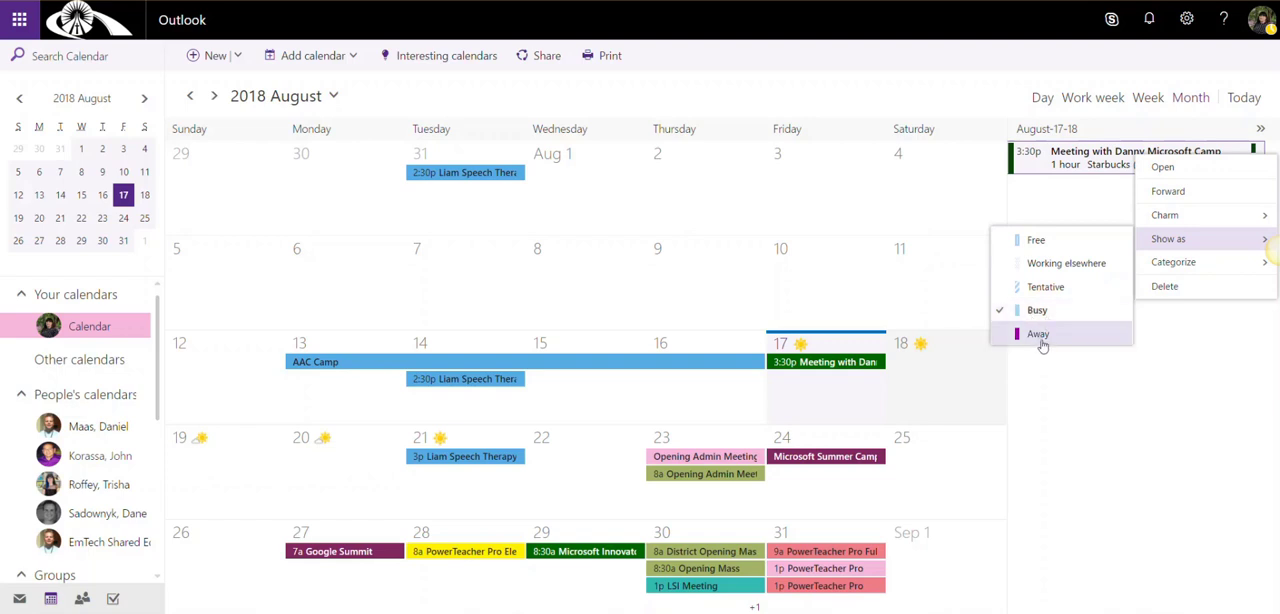
pyautogui.click(1168, 191)
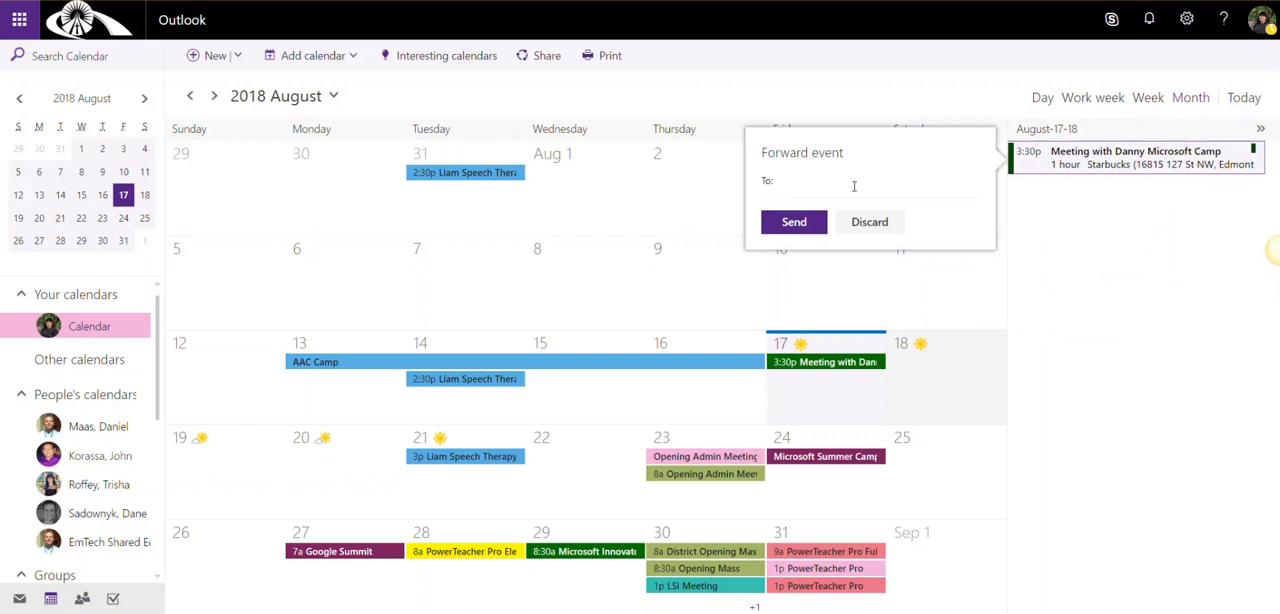
pyautogui.click(1117, 261)
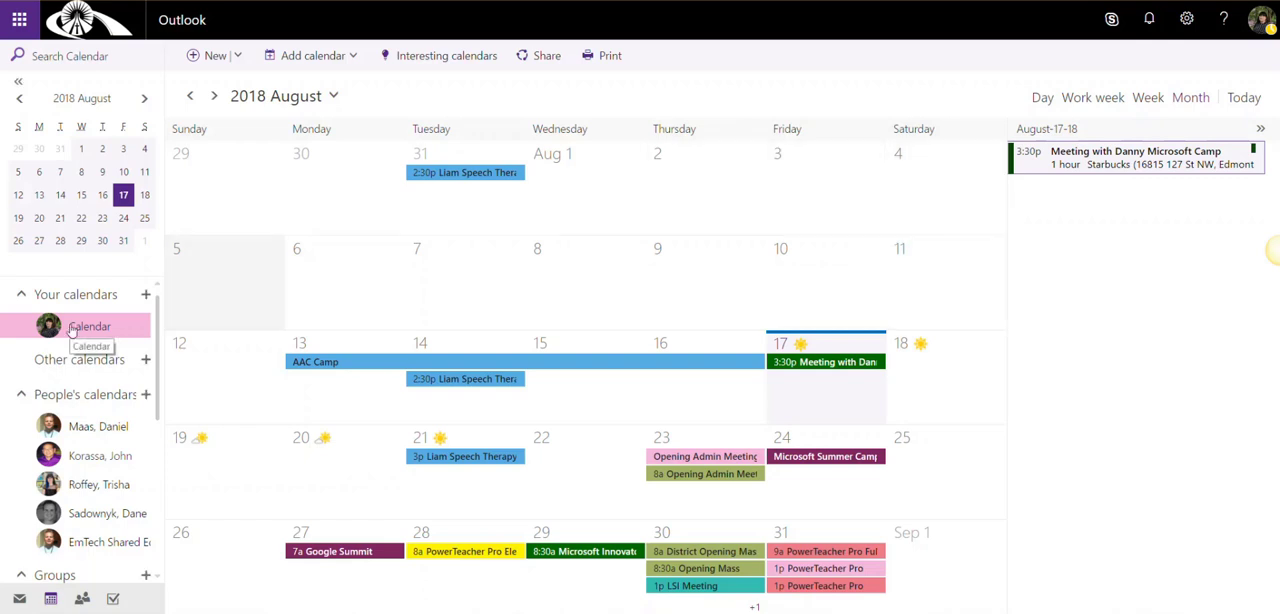
# Prepare a sharing invitation for the main calendar to a colleague with the "Can view all details" permission
pyautogui.click(549, 60)
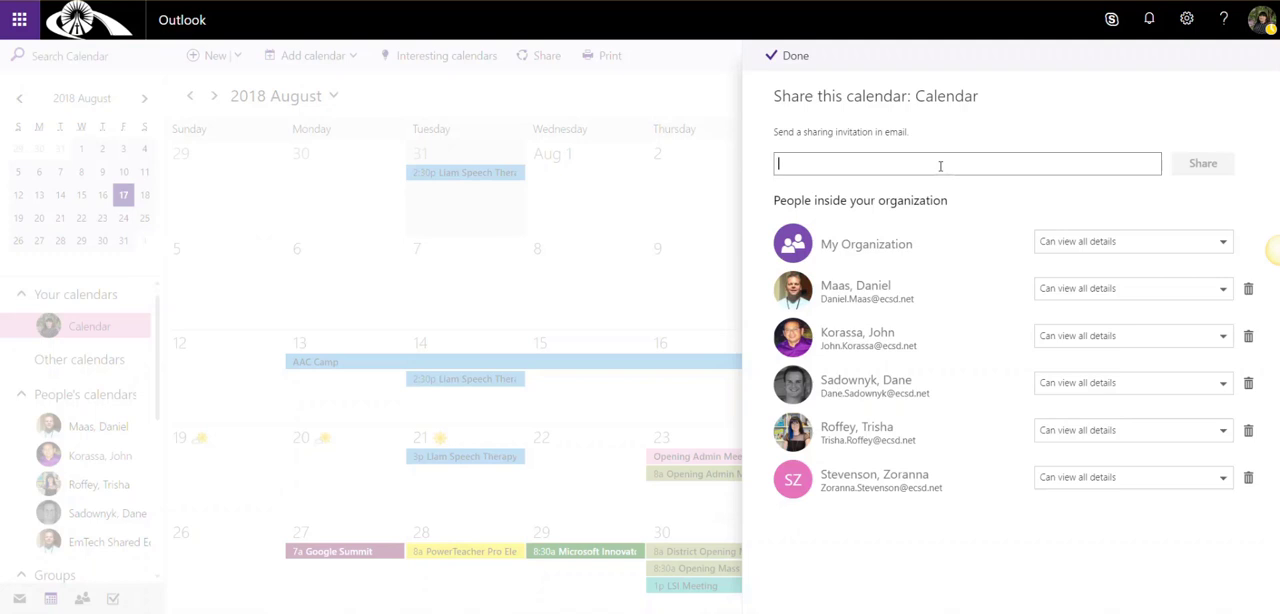
pyautogui.click(940, 166)
pyautogui.write('l')
pyautogui.click(877, 175)
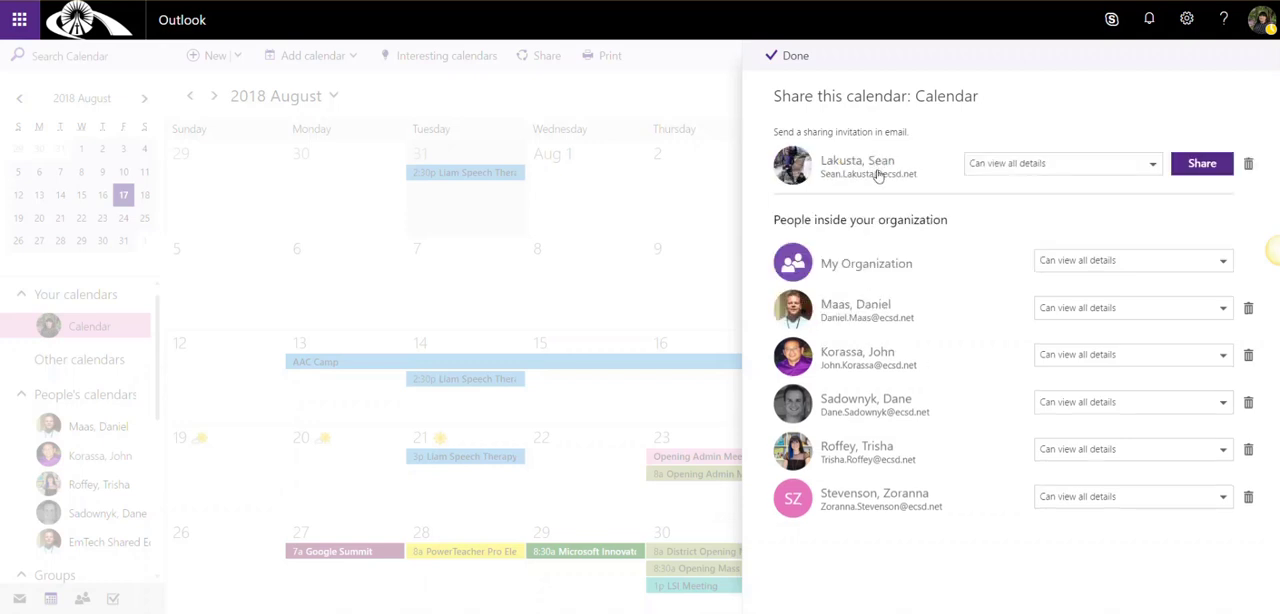
pyautogui.click(1152, 167)
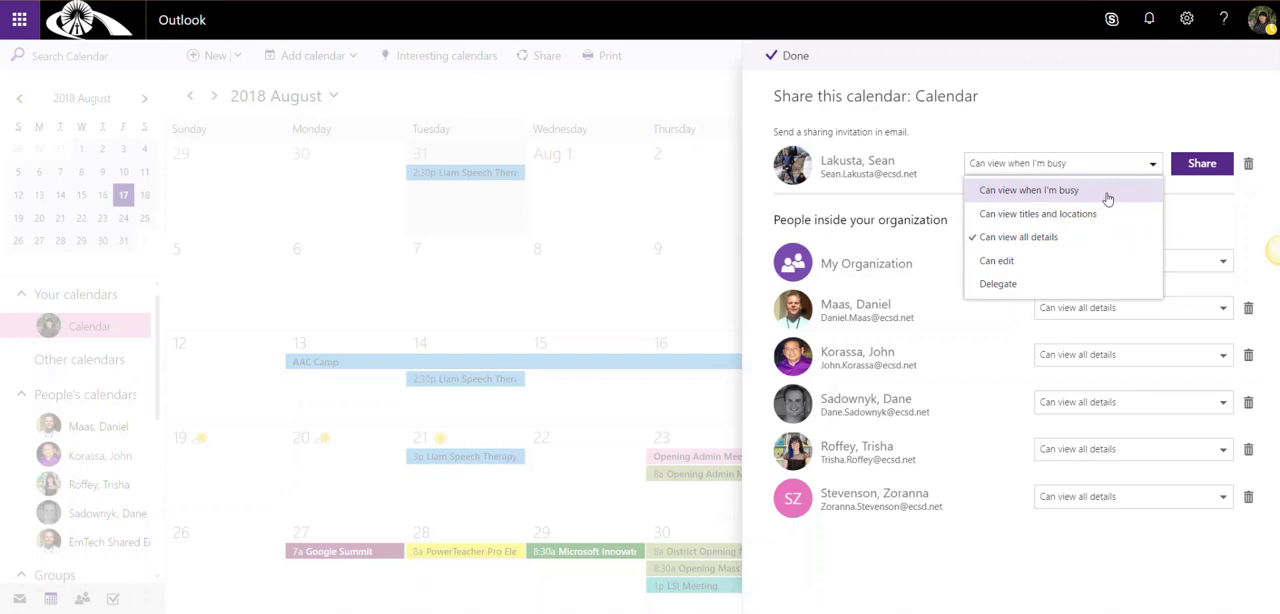
pyautogui.click(1082, 240)
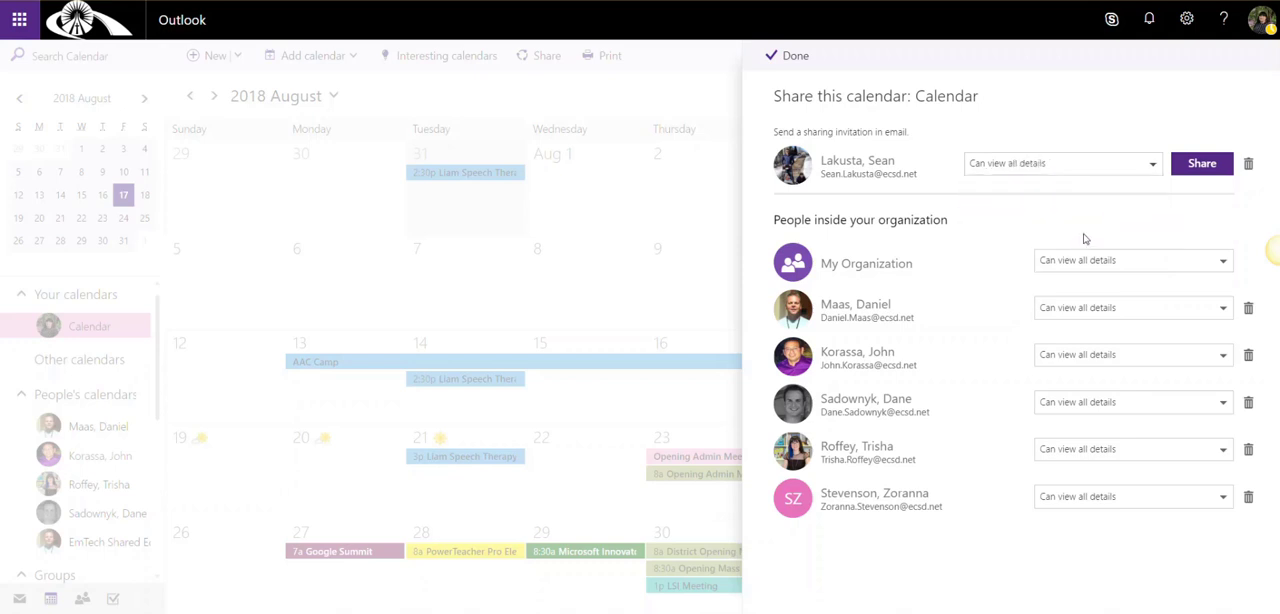
# Remove the colleague from the unsent sharing invitation and close the calendar's sharing settings
pyautogui.click(1248, 166)
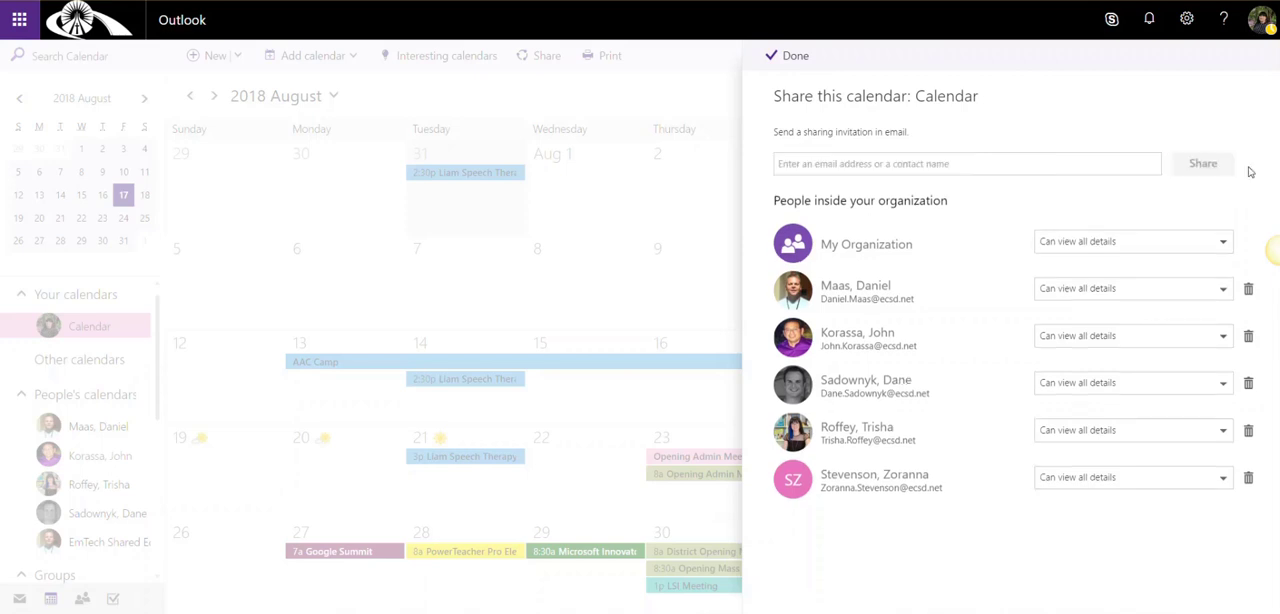
pyautogui.click(797, 58)
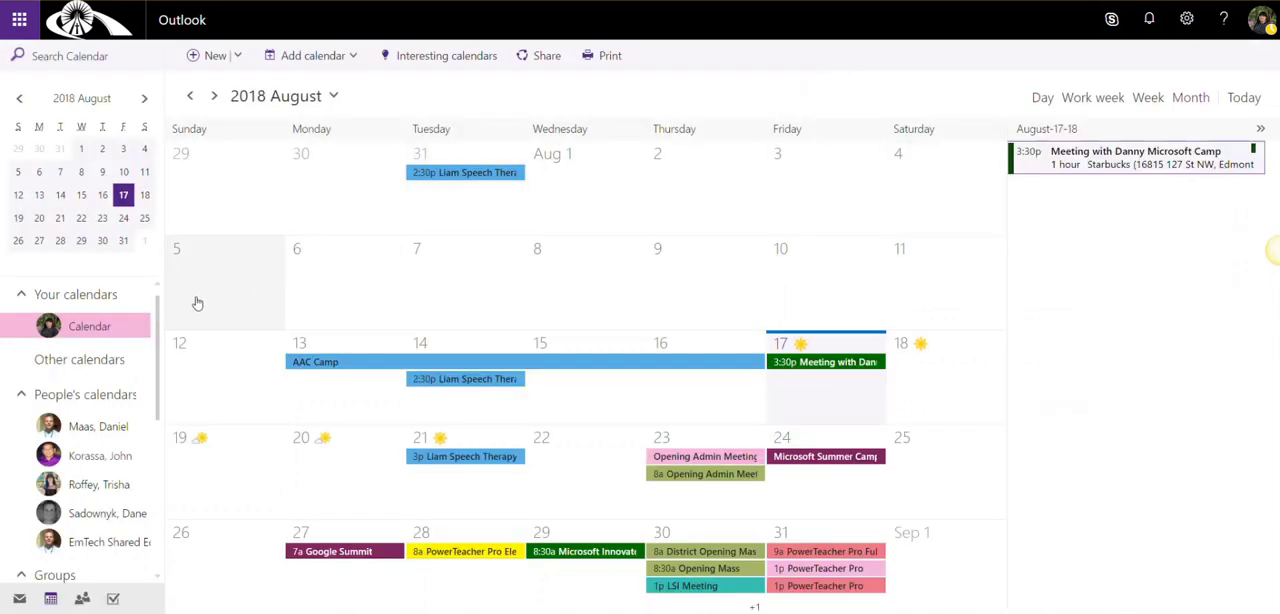
# Display the Staff Room - DEMO group calendar and remove the personal calendar from the view
pyautogui.scroll(-1, 157, 330)
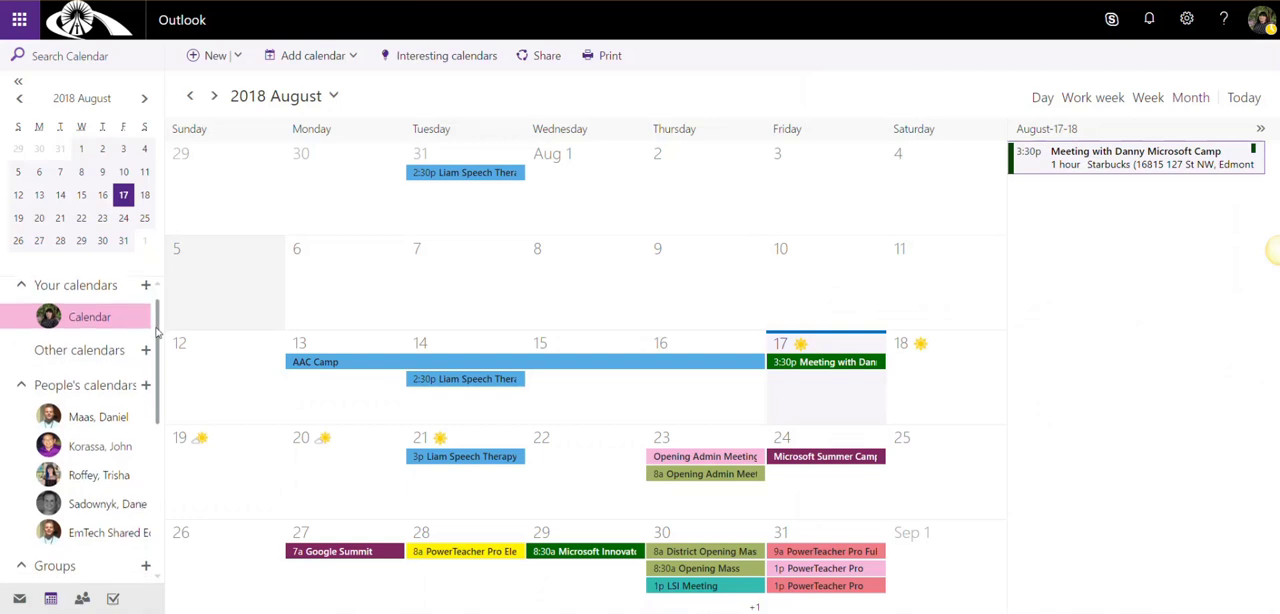
pyautogui.moveTo(156, 328); pyautogui.dragTo(156, 329)
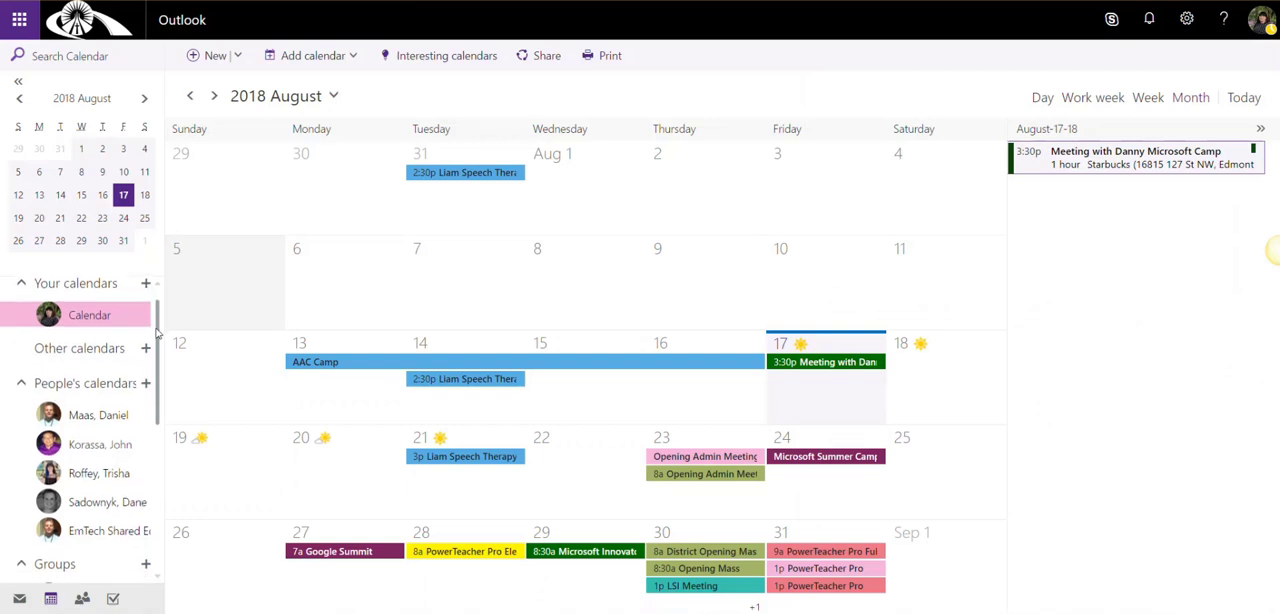
pyautogui.scroll(-5, 130, 420)
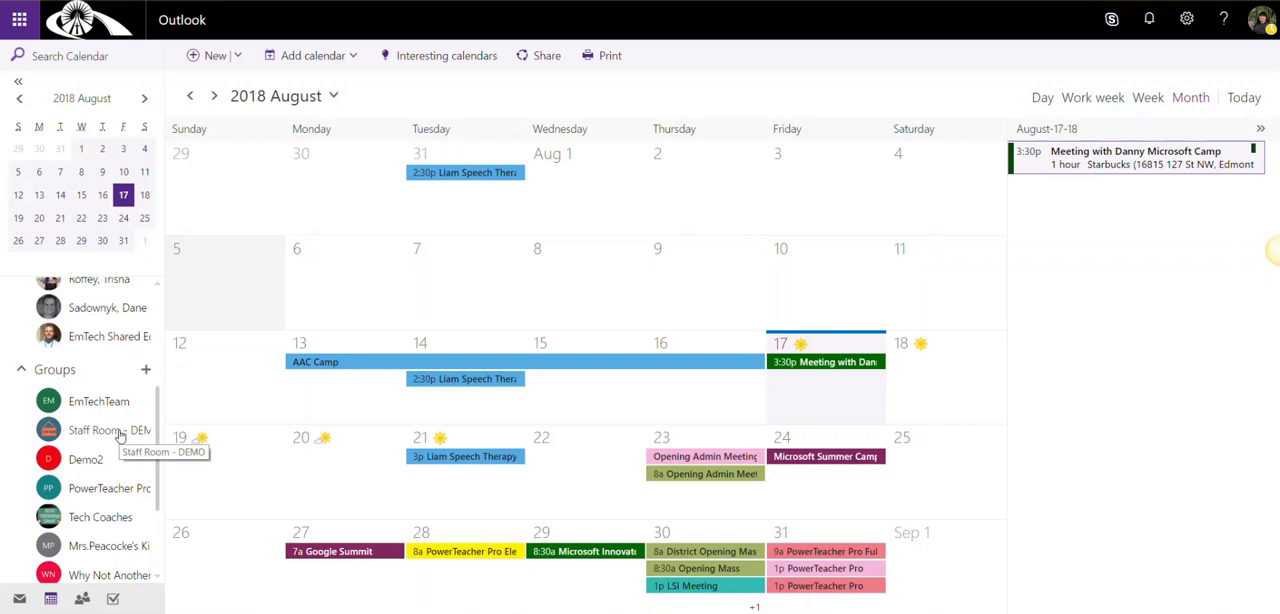
pyautogui.click(118, 432)
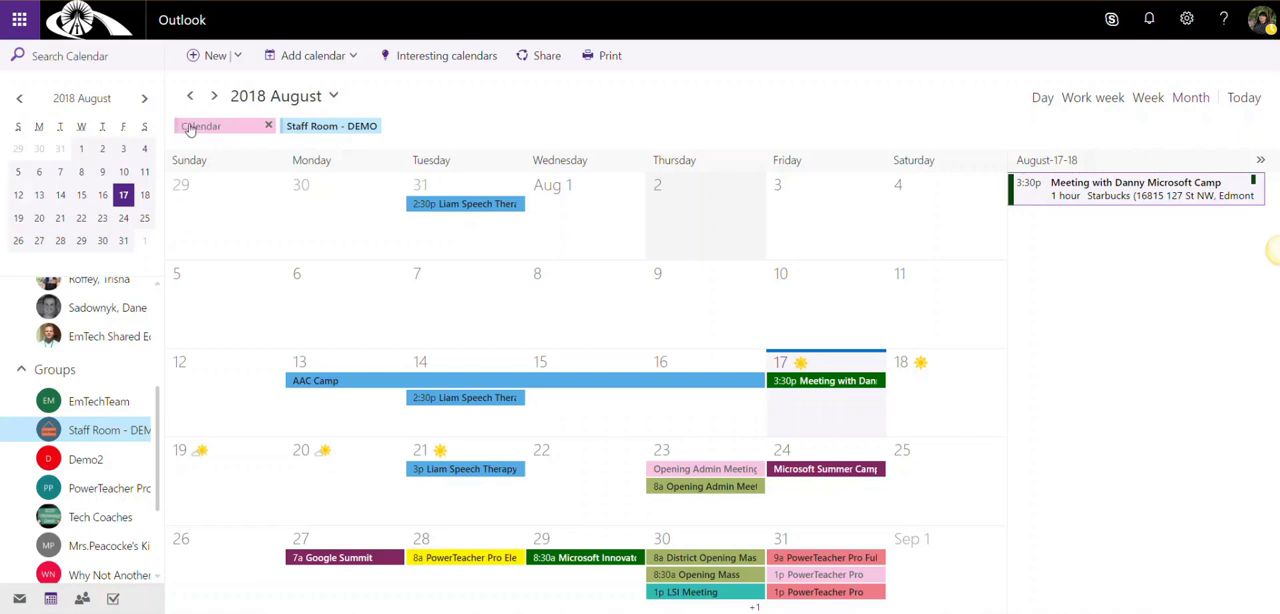
pyautogui.click(268, 126)
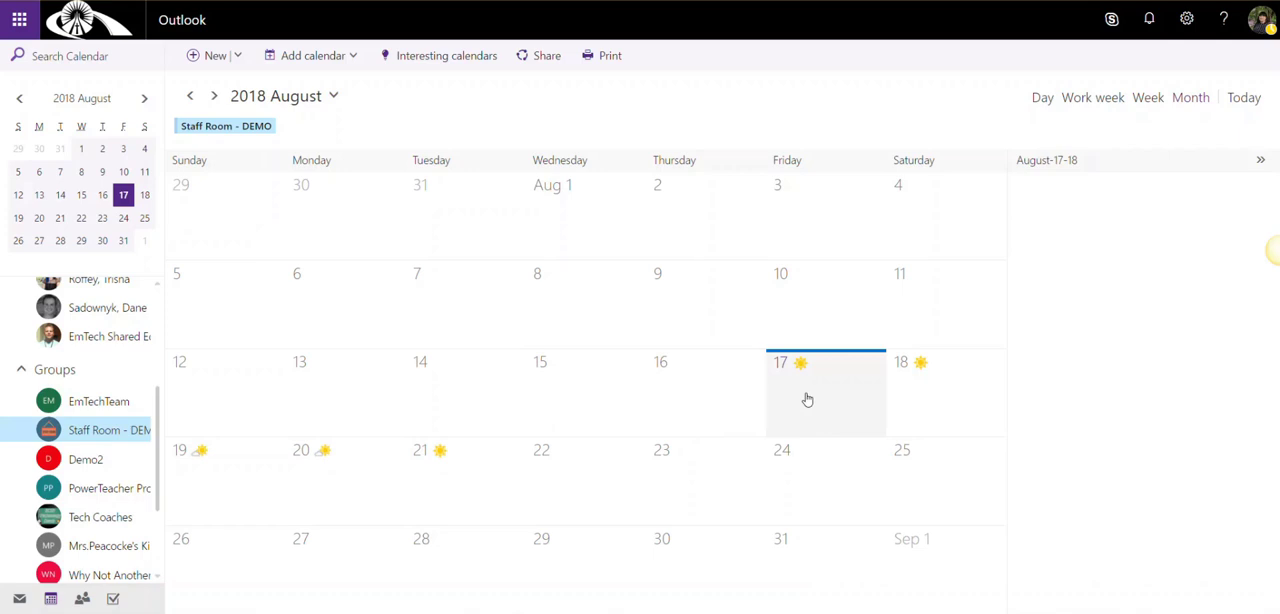
# Start a new event in the Staff Room - DEMO group calendar and turn off the meeting invitation to group members
pyautogui.click(214, 56)
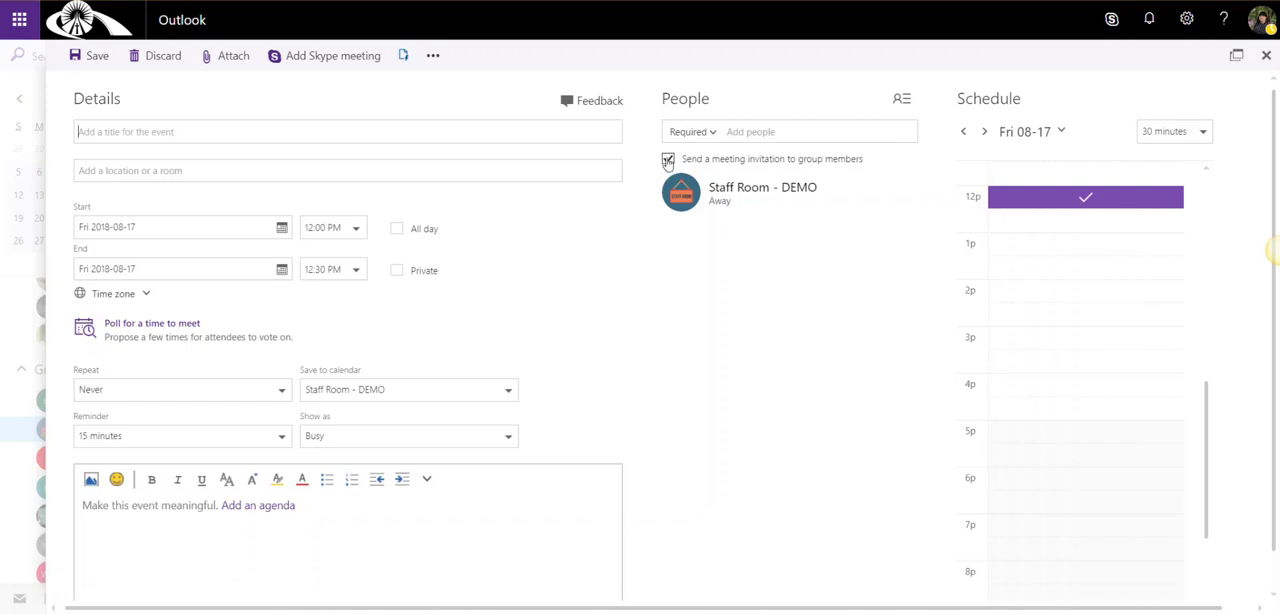
pyautogui.click(668, 160)
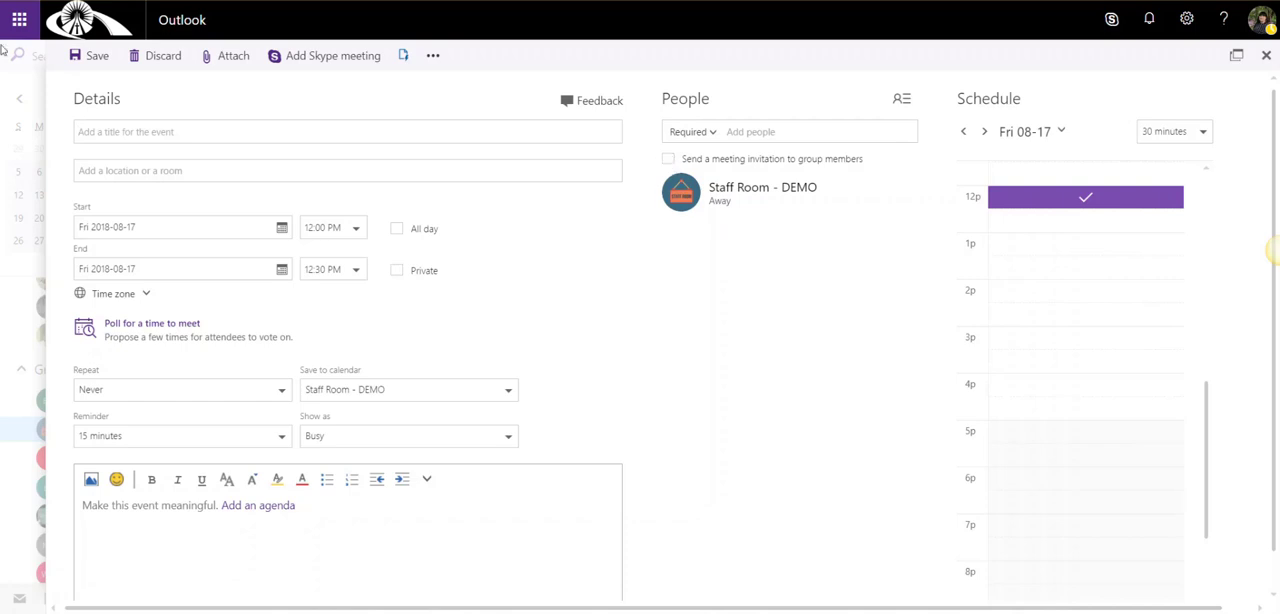